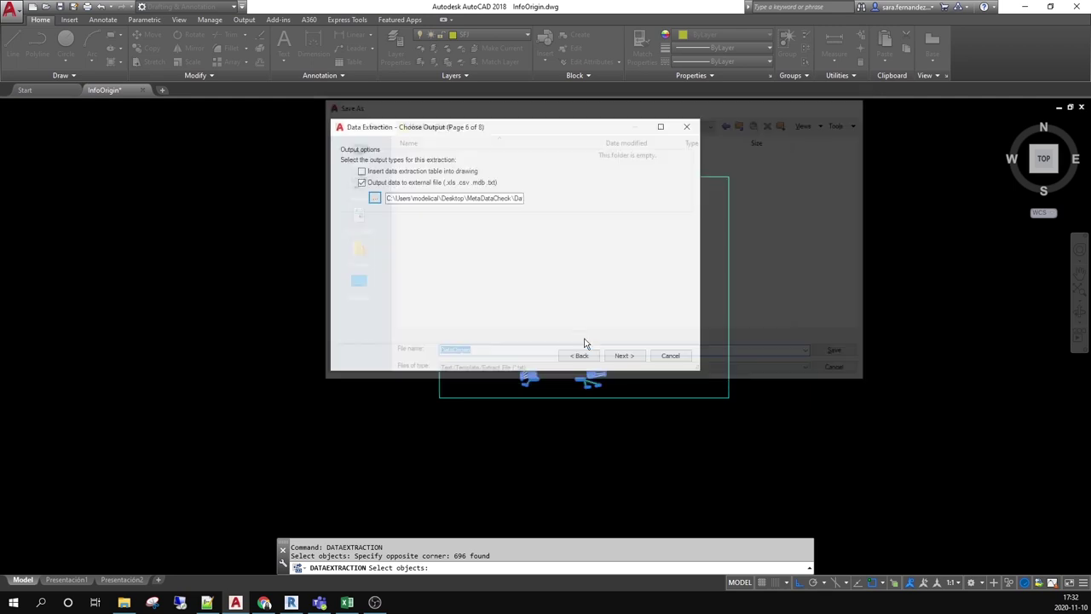
Complete the data extraction, writing the external file DataOrigen.txt to the MetaDataCheck folder.
{"action": "left_click", "coordinate": [621, 355]}
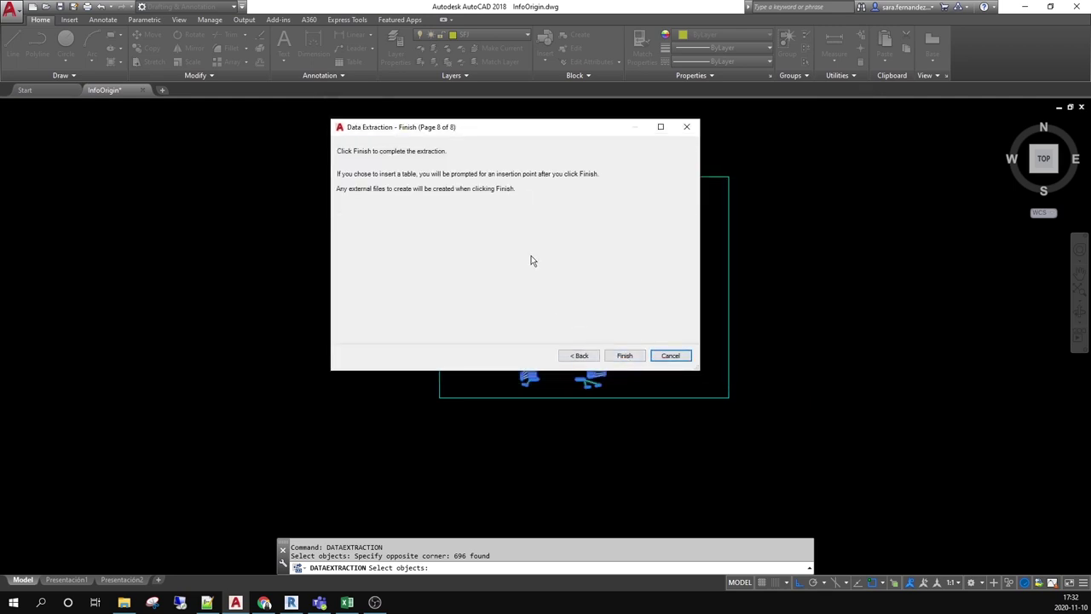
{"action": "left_click", "coordinate": [631, 358]}
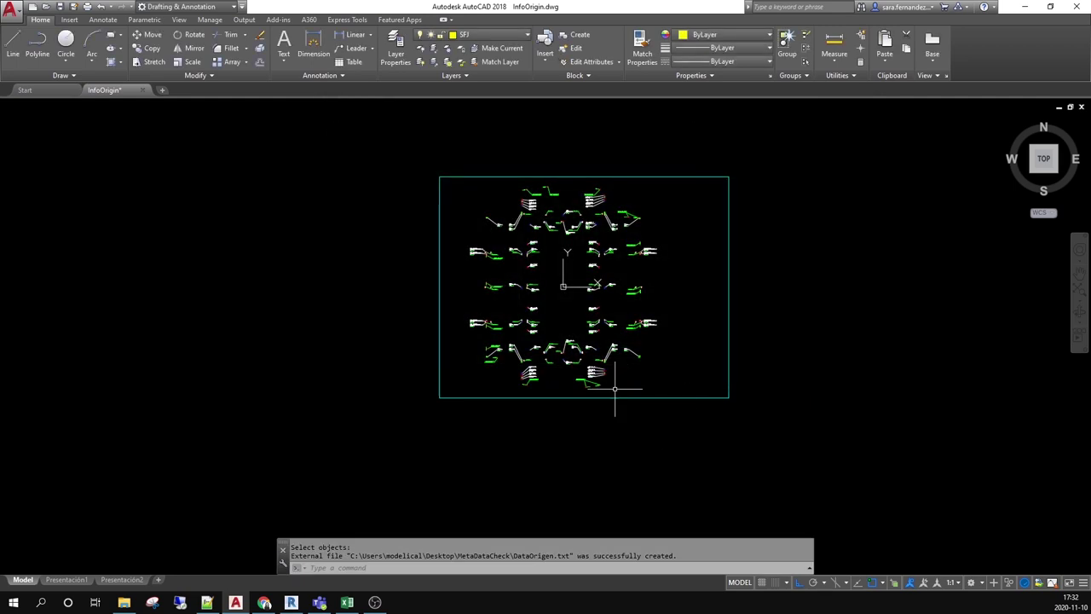
Switch to Revit and export the electrical equipment schedule as the tab-delimited text file DataDestino in MetaDataCheck, keeping the default export options.
{"action": "left_click", "coordinate": [290, 602]}
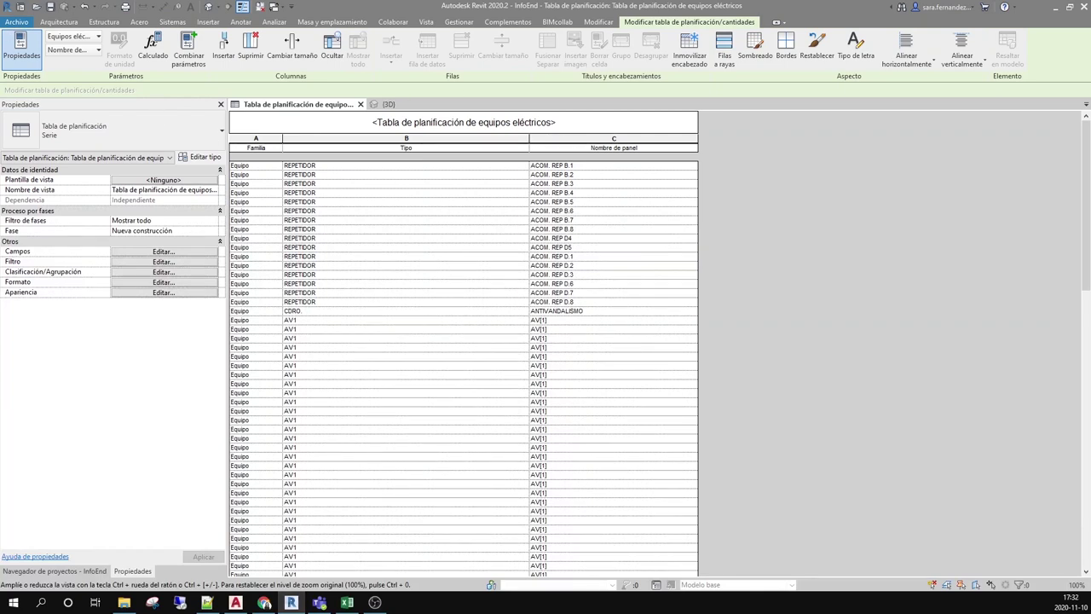
{"action": "left_click", "coordinate": [16, 22]}
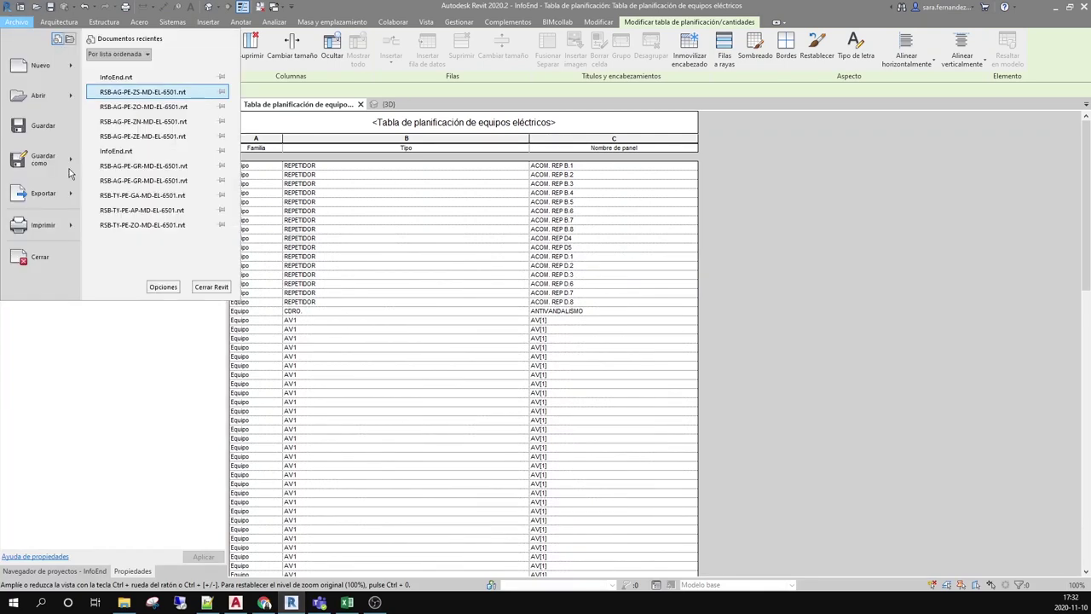
{"action": "mouse_move", "coordinate": [62, 194]}
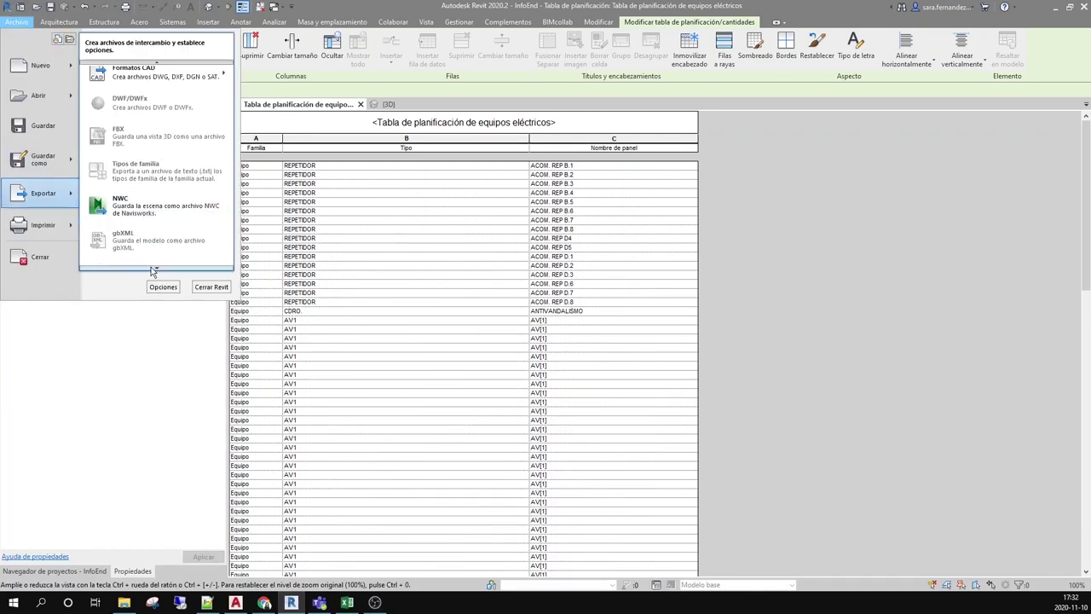
{"action": "mouse_move", "coordinate": [154, 272]}
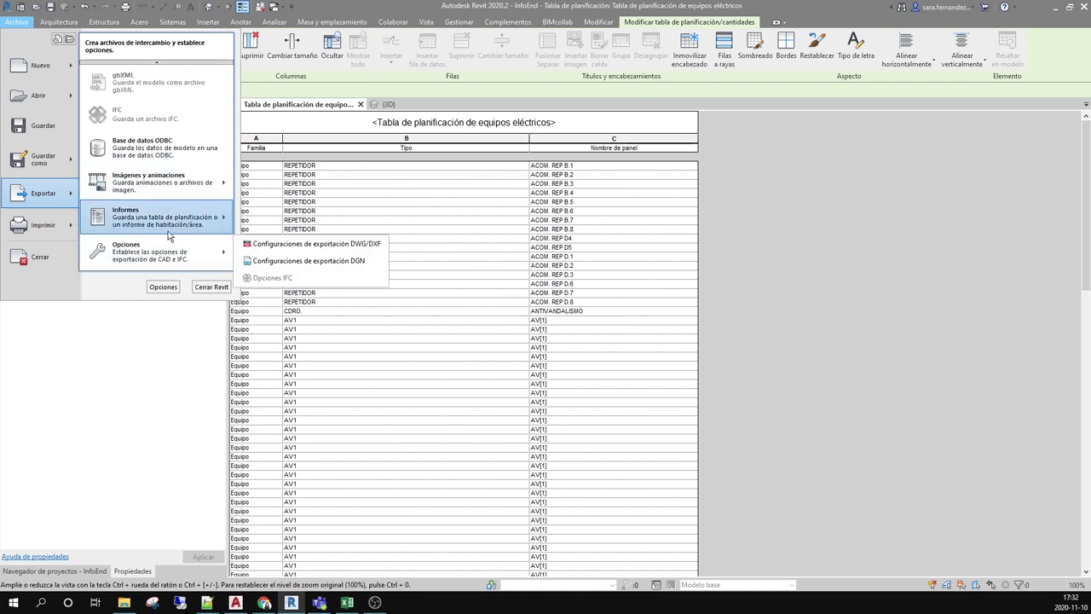
{"action": "mouse_move", "coordinate": [197, 217]}
{"action": "left_click", "coordinate": [286, 209]}
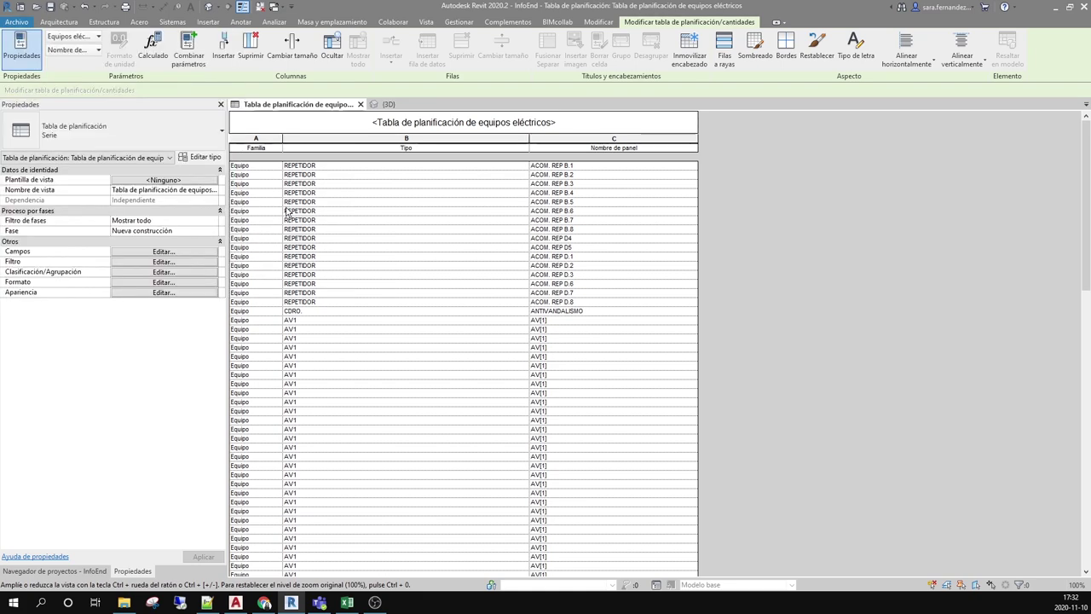
{"action": "type", "text": "D"}
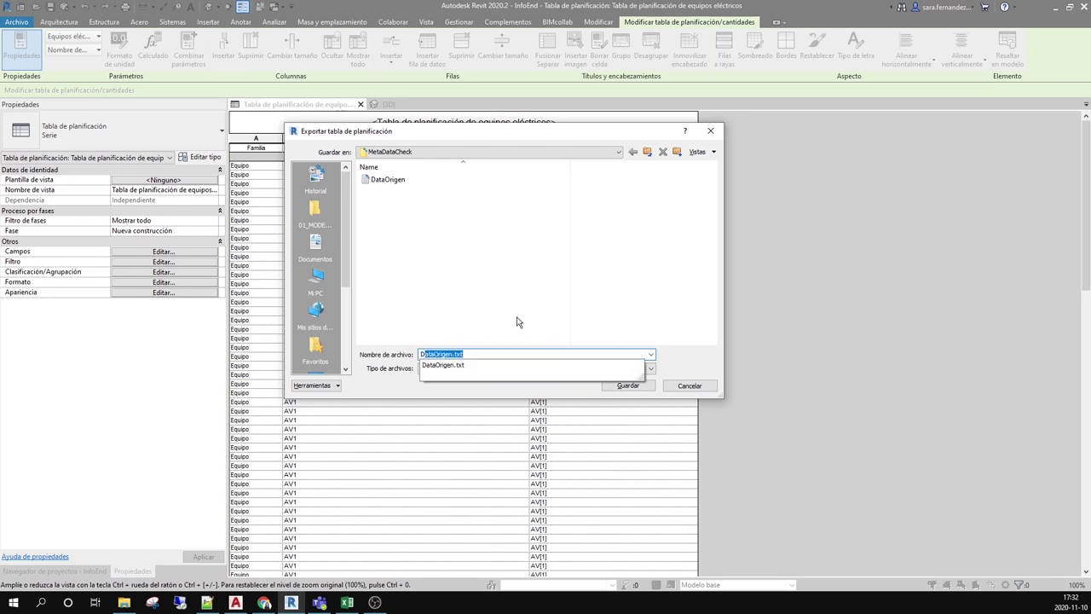
{"action": "type", "text": "ataDestino"}
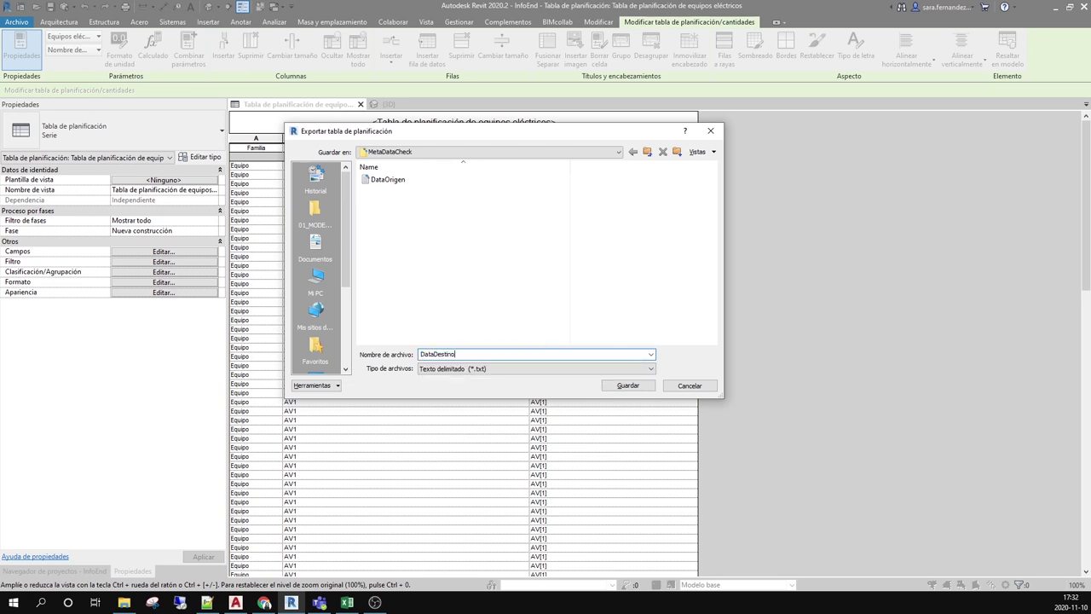
{"action": "key", "text": "Return"}
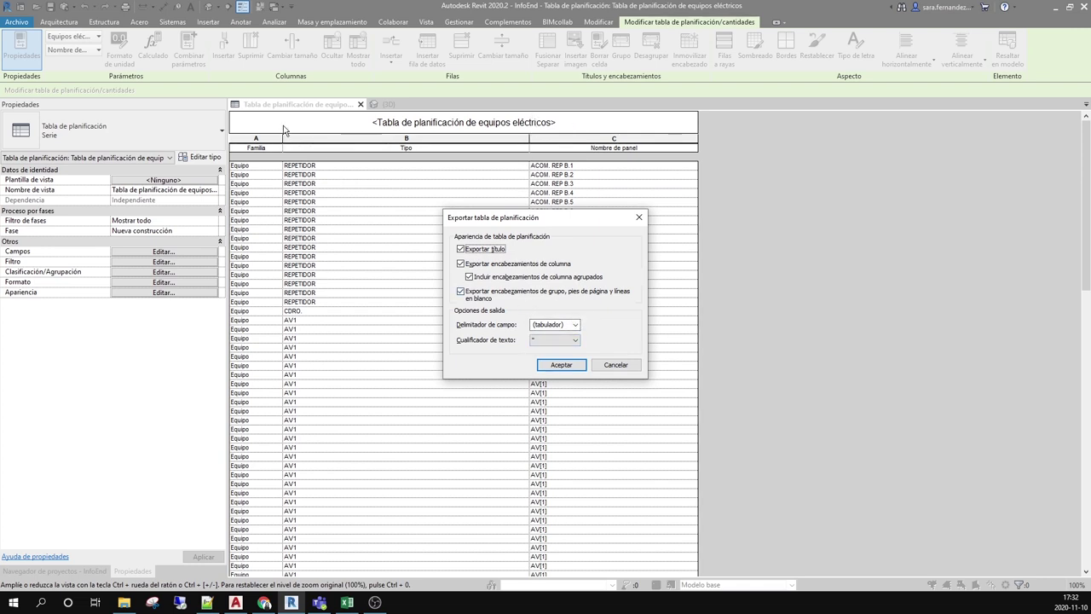
{"action": "left_click", "coordinate": [561, 365]}
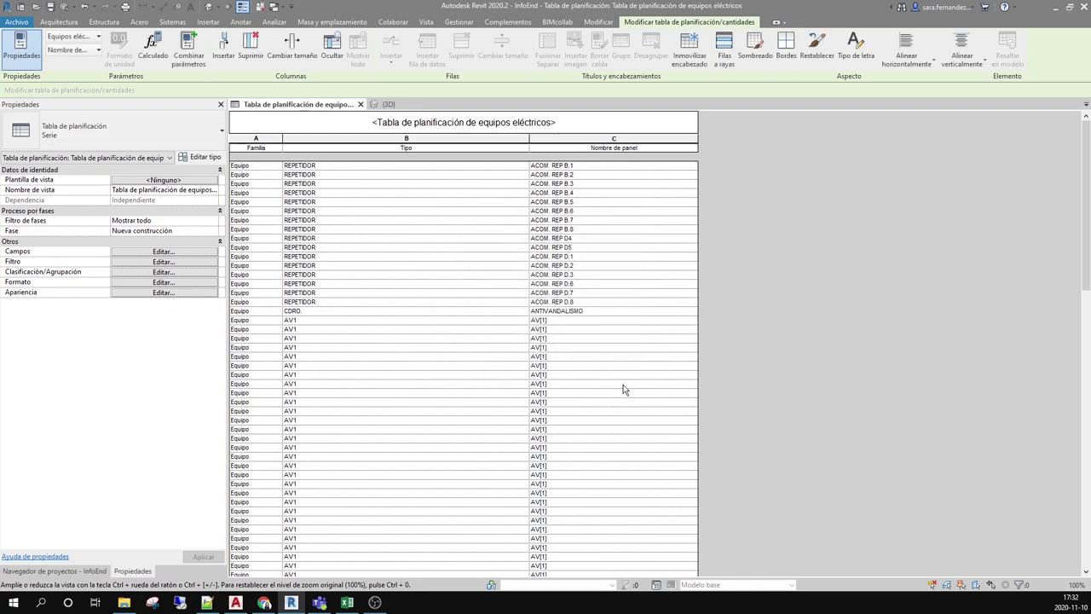
Switch to Excel and open the DataOrigen text file from the MetaDataCheck folder, importing it as tab-delimited data.
{"action": "left_click", "coordinate": [347, 603]}
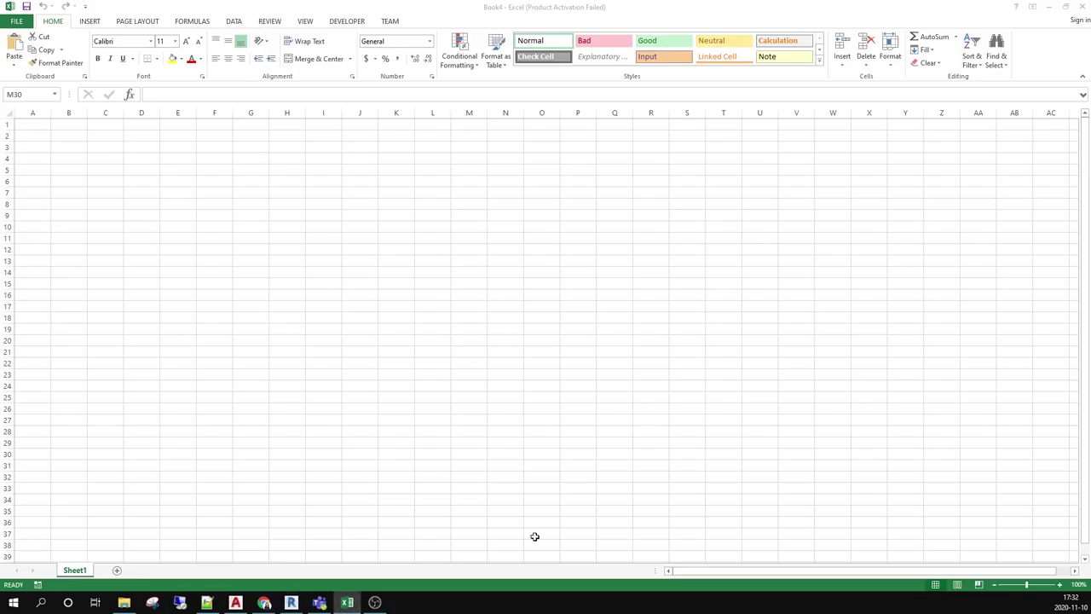
{"action": "left_click", "coordinate": [11, 21]}
{"action": "left_click", "coordinate": [160, 162]}
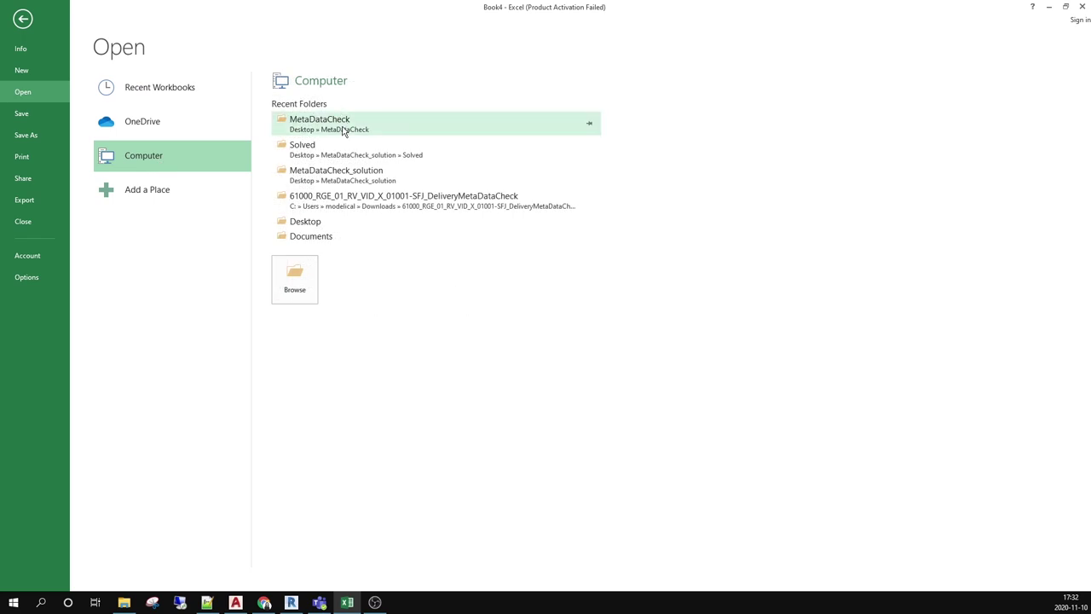
{"action": "left_click", "coordinate": [346, 127]}
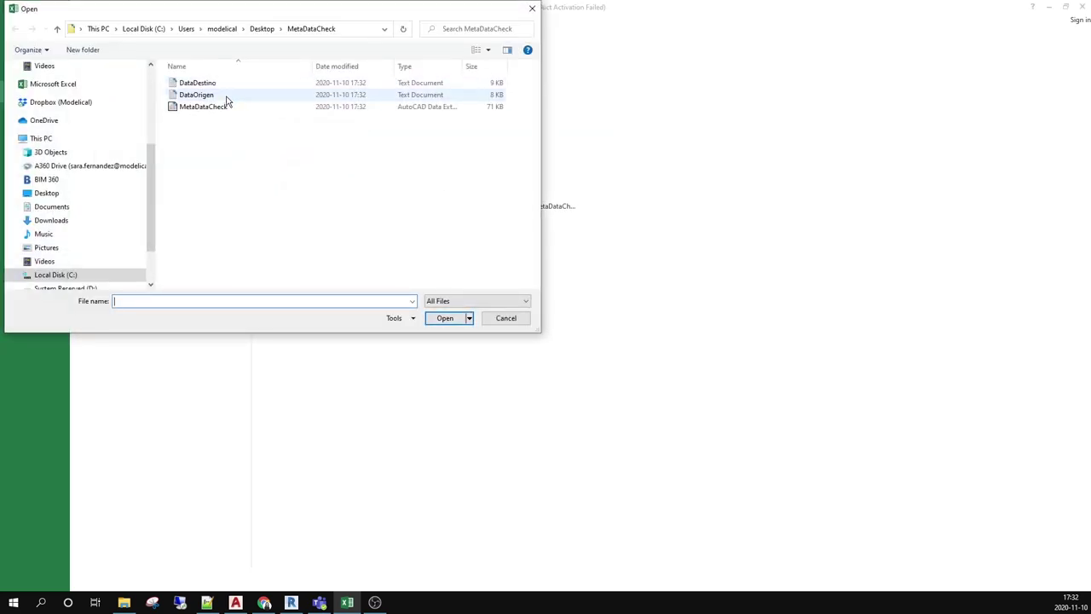
{"action": "left_click", "coordinate": [226, 95]}
{"action": "left_click", "coordinate": [445, 318]}
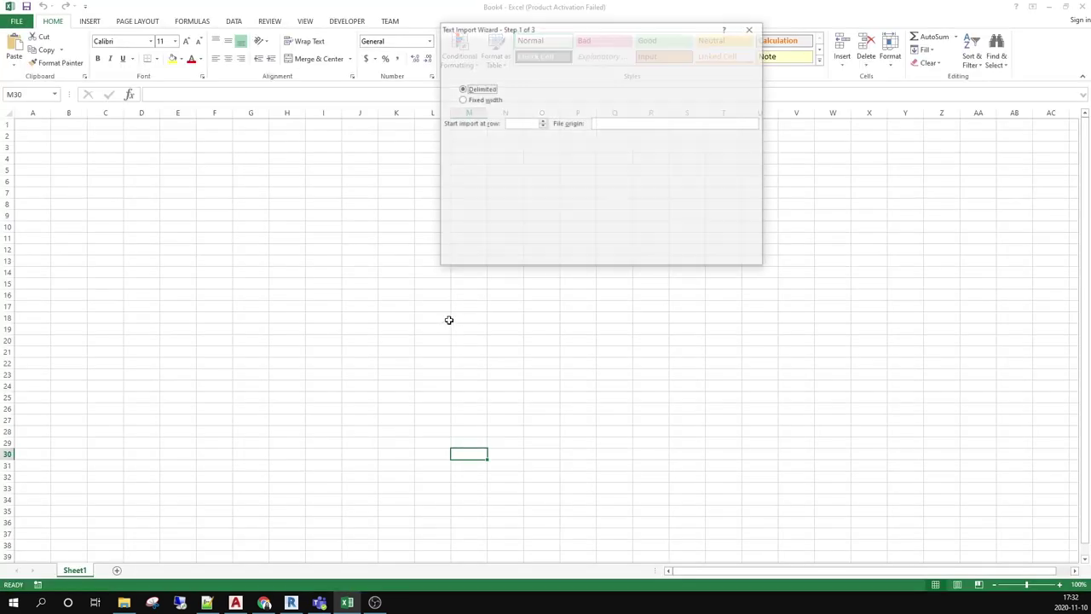
{"action": "left_click", "coordinate": [698, 255]}
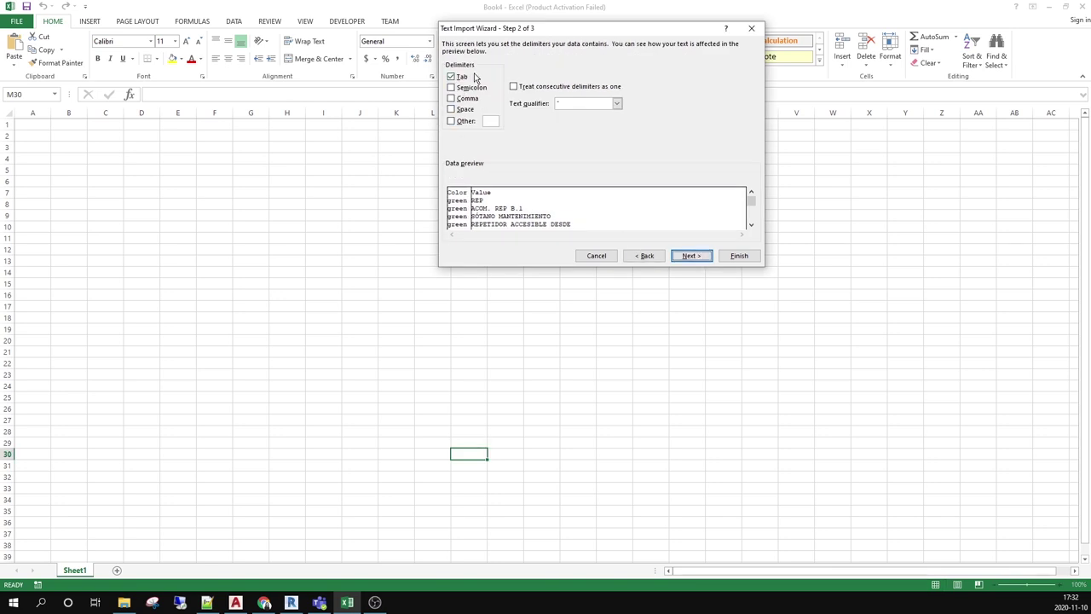
{"action": "left_click", "coordinate": [704, 256]}
{"action": "left_click", "coordinate": [738, 256]}
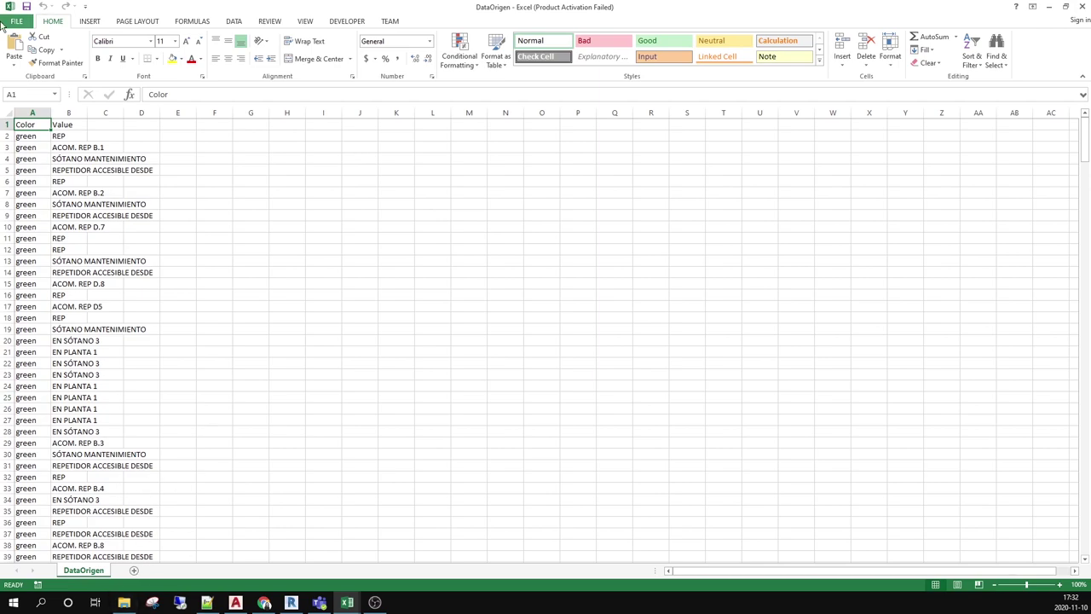
{"action": "key", "text": "alt+Tab"}
{"action": "mouse_move", "coordinate": [347, 603]}
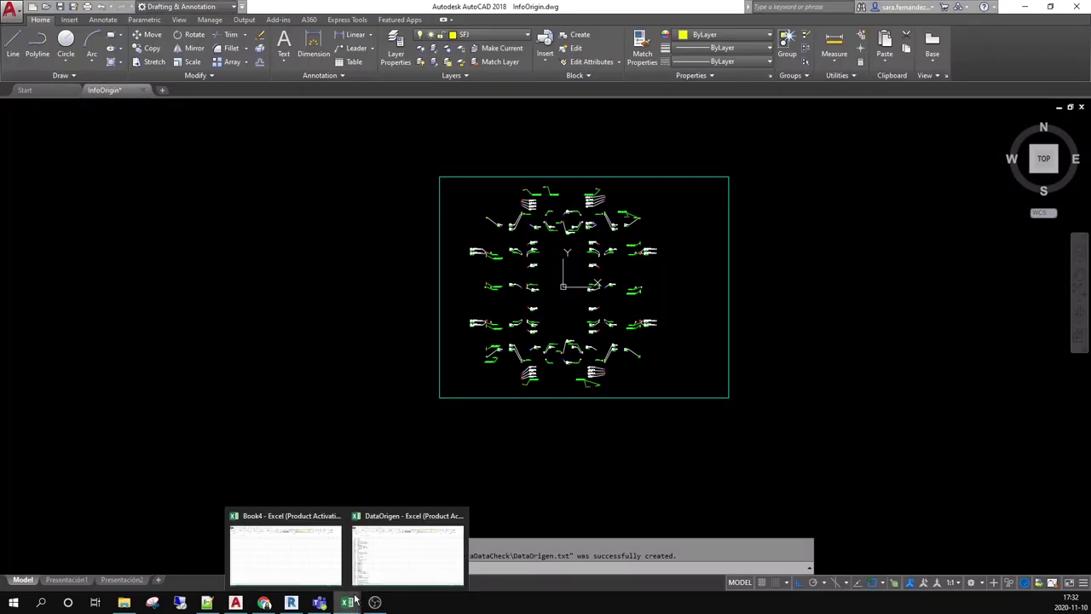
{"action": "left_click", "coordinate": [408, 546]}
Import the DataDestino text file from MetaDataCheck as tab-delimited data and move its sheet into the DataOrigen workbook.
{"action": "left_click", "coordinate": [17, 20]}
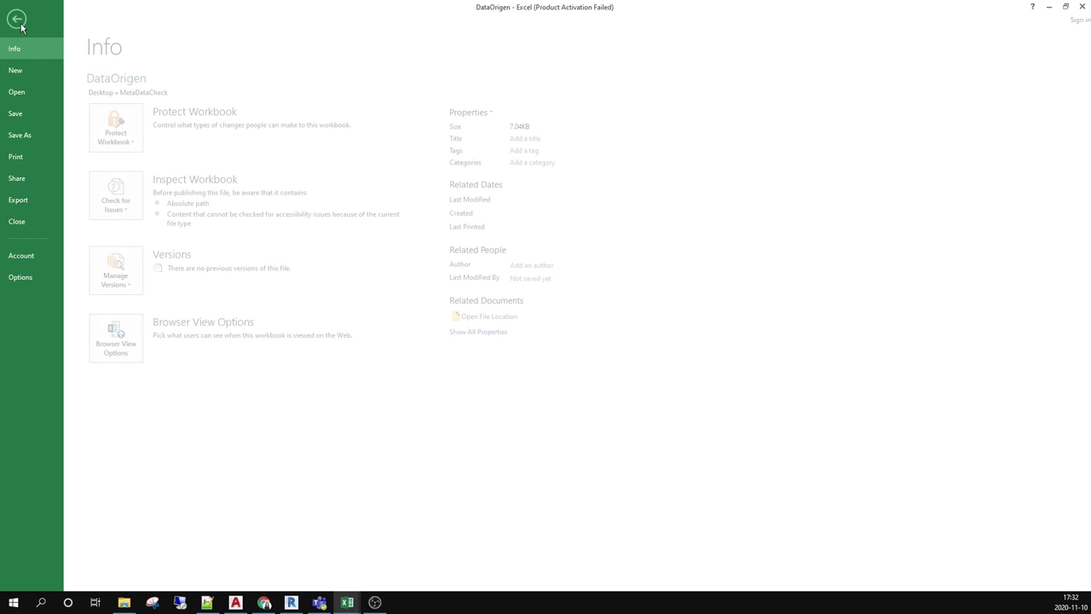
{"action": "left_click", "coordinate": [23, 91]}
{"action": "left_click", "coordinate": [157, 157]}
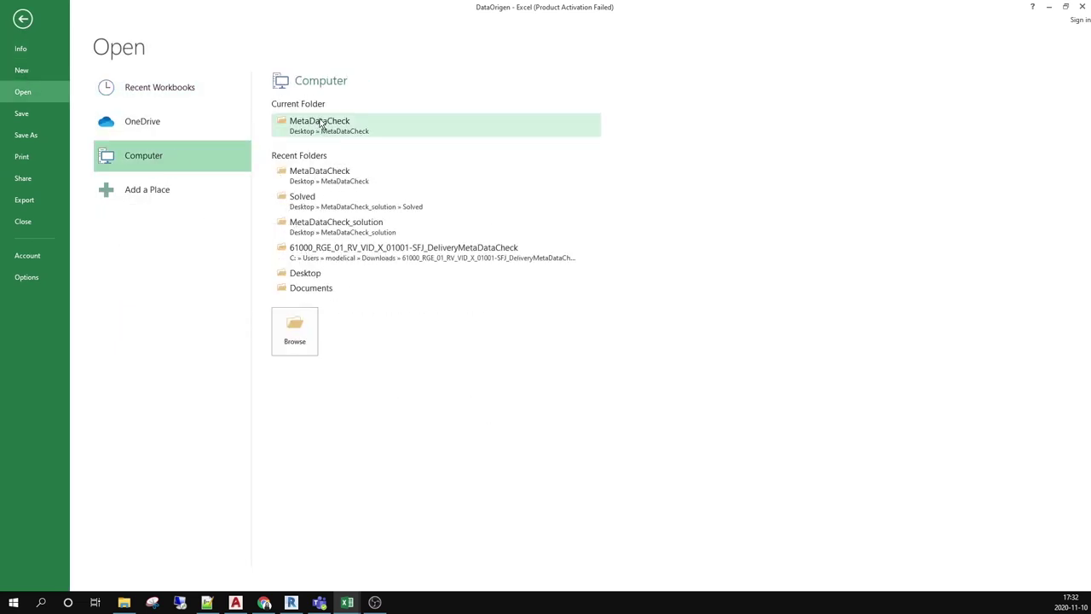
{"action": "left_click", "coordinate": [384, 122]}
{"action": "left_click", "coordinate": [239, 87]}
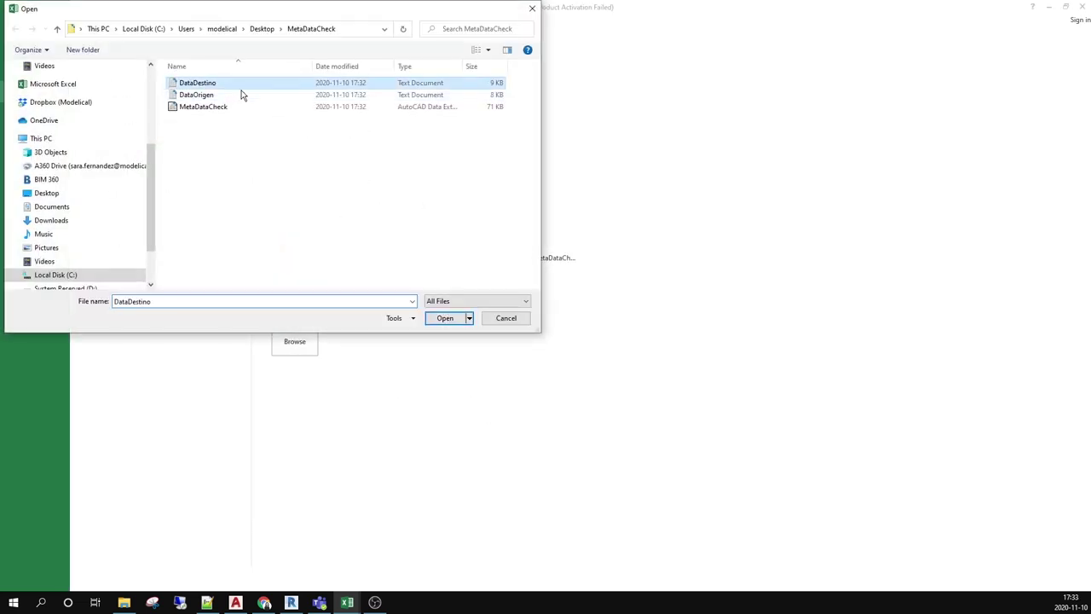
{"action": "left_click", "coordinate": [445, 318]}
{"action": "left_click", "coordinate": [695, 256]}
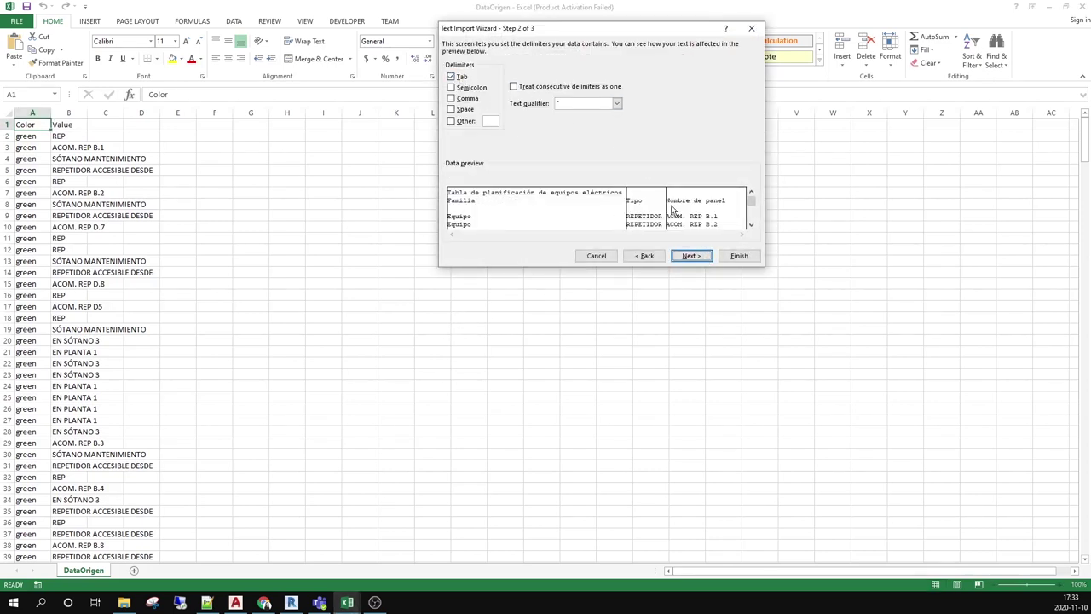
{"action": "left_click", "coordinate": [694, 256]}
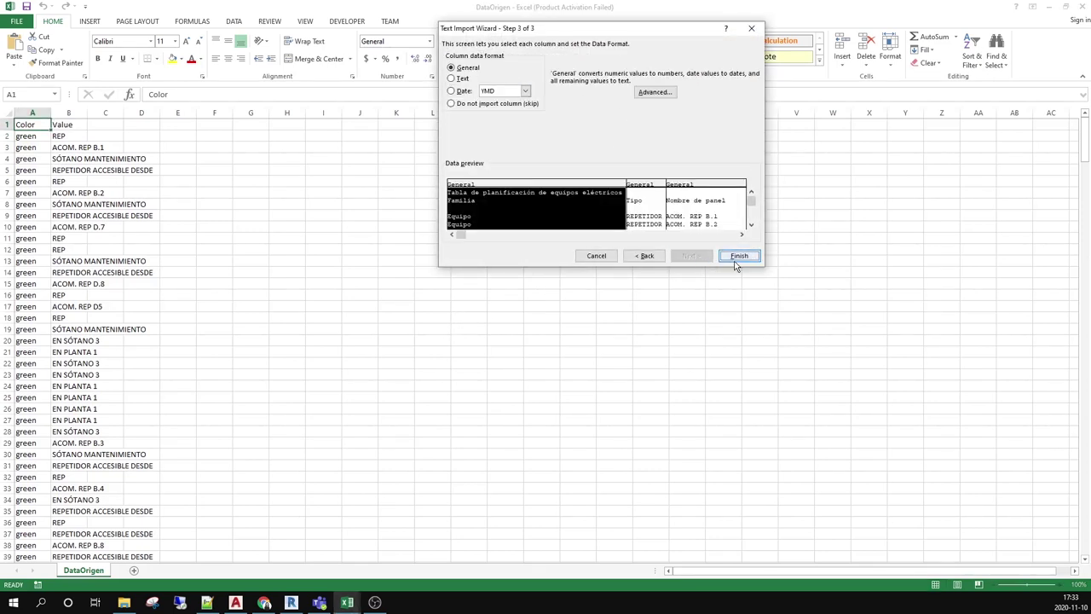
{"action": "left_click", "coordinate": [738, 256]}
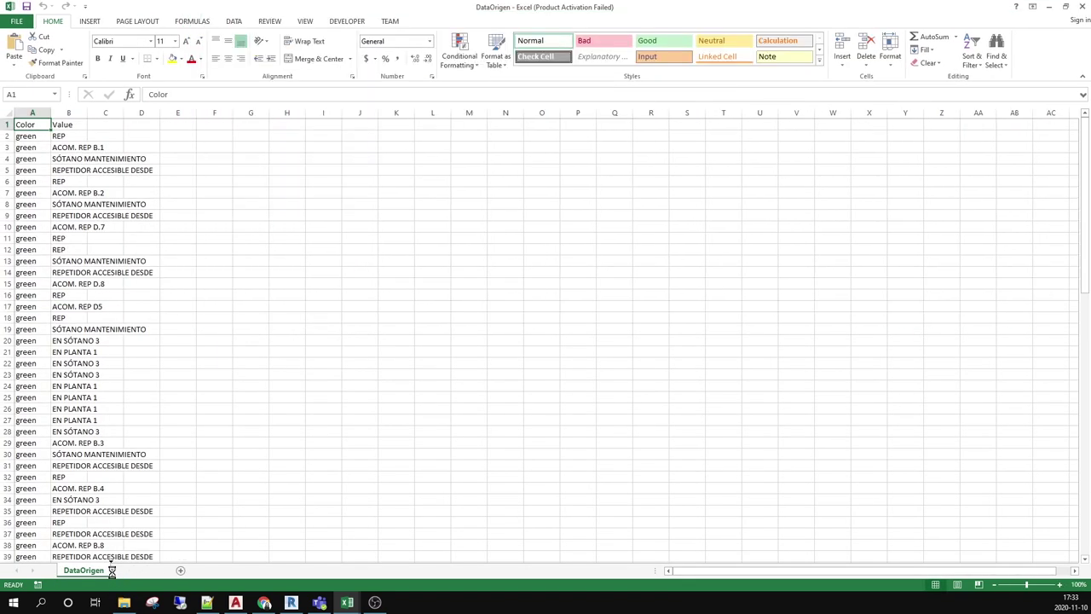
Add two new sheets after DataDestino and rename the first one DataOrigenCooked.
{"action": "left_click", "coordinate": [192, 571]}
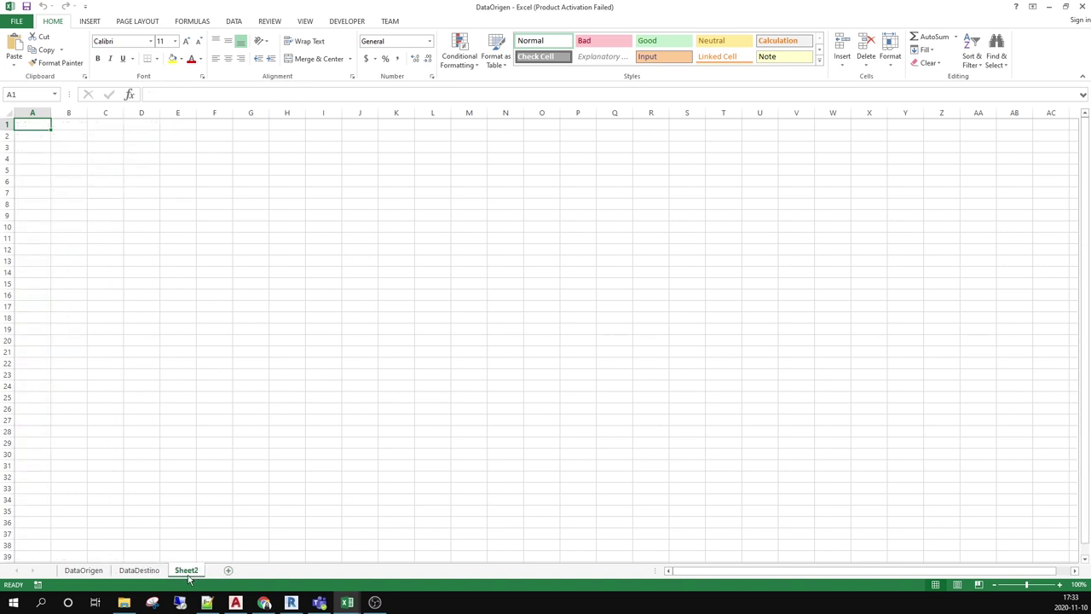
{"action": "left_click", "coordinate": [226, 571]}
{"action": "double_click", "coordinate": [188, 570]}
{"action": "type", "text": "Data"}
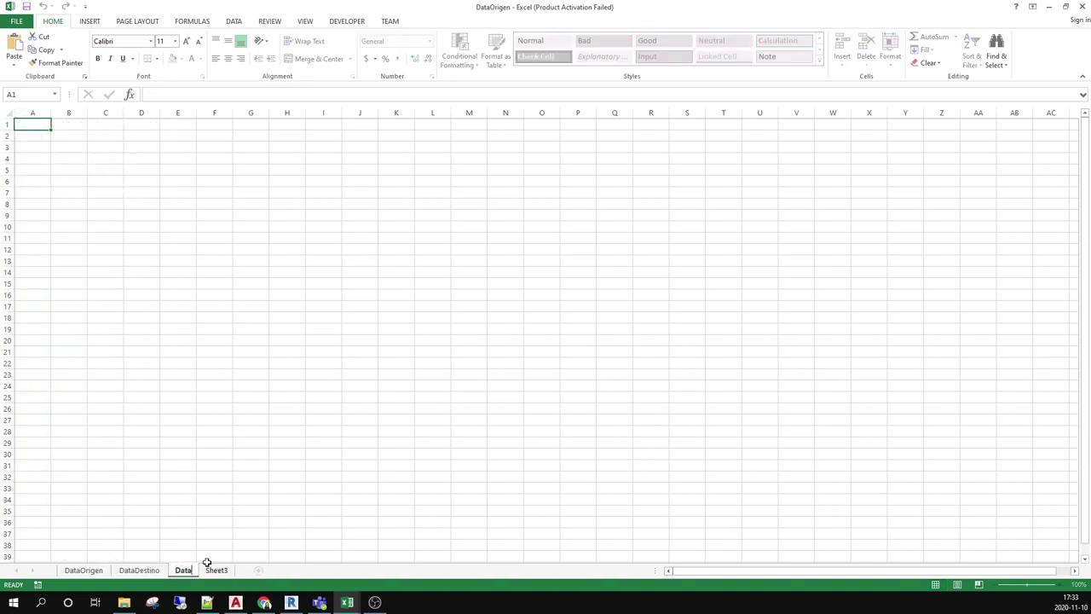
{"action": "type", "text": "OrigenCooked"}
{"action": "key", "text": "Return"}
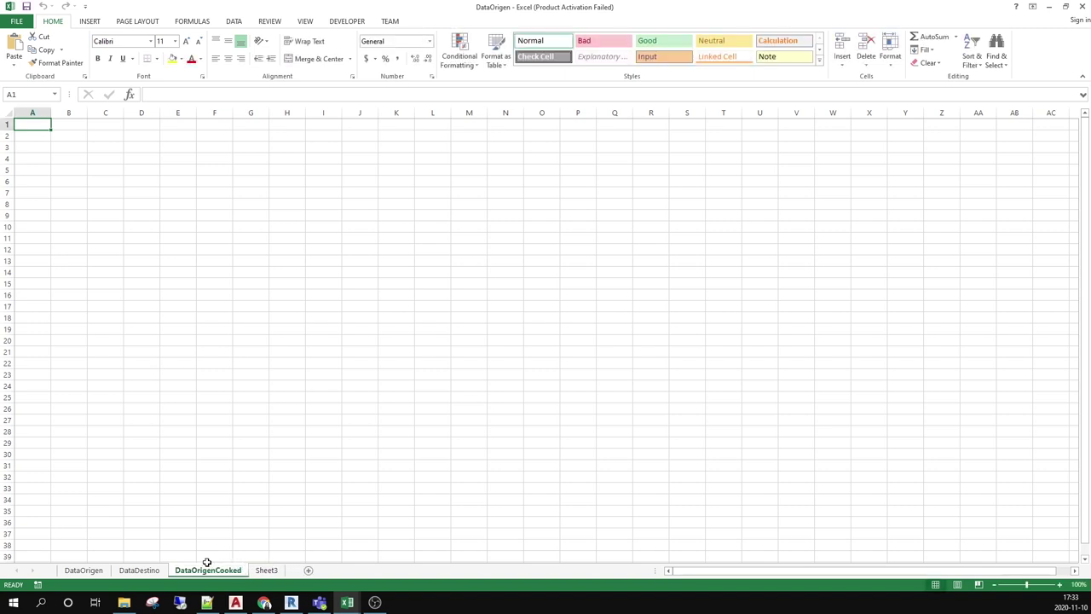
Rename the second new sheet DataDestinoCooked.
{"action": "left_click", "coordinate": [274, 572]}
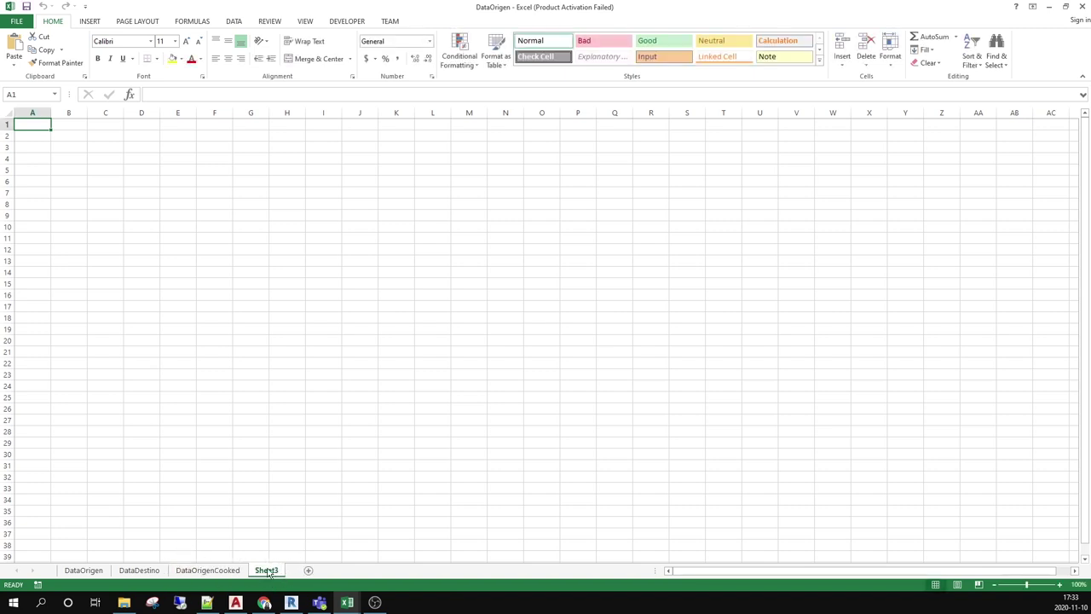
{"action": "double_click", "coordinate": [266, 571]}
{"action": "type", "text": "DataDes"}
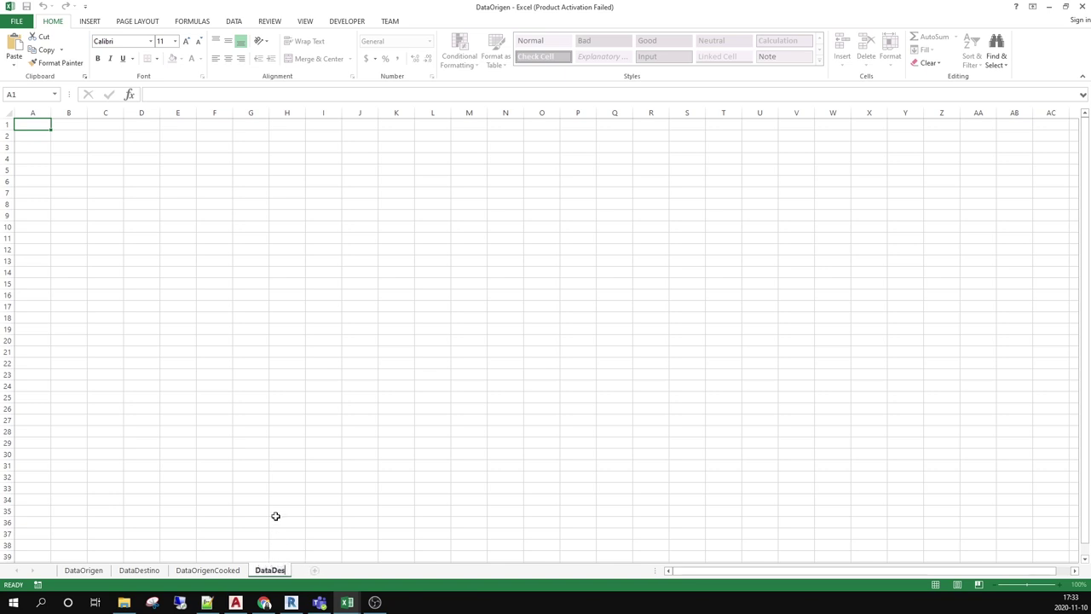
{"action": "type", "text": "tinoCooked"}
{"action": "key", "text": "Return"}
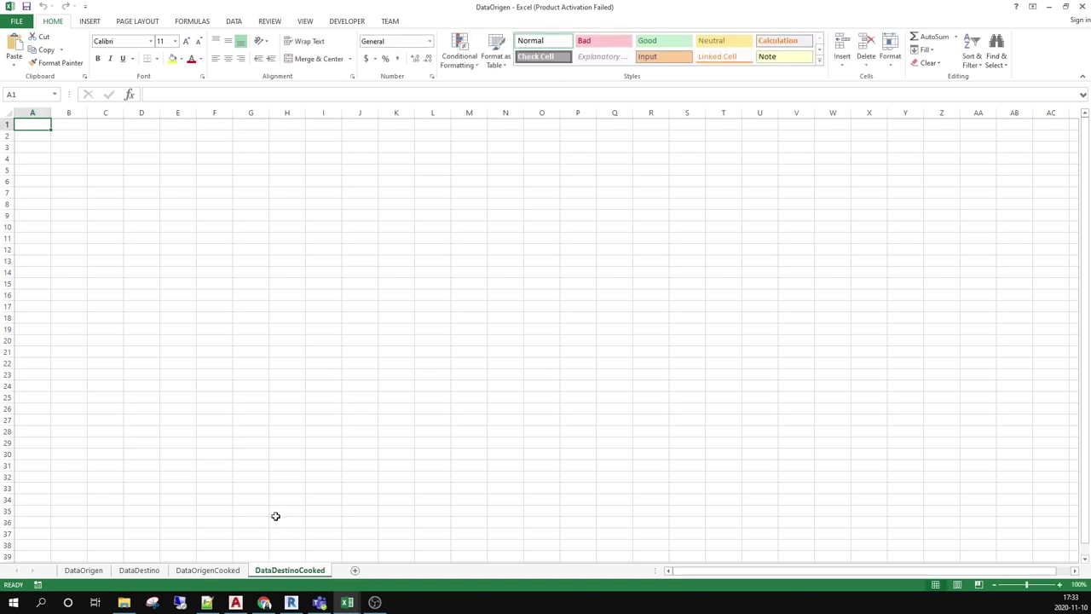
Widen column B of the DataOrigen sheet so that its Value texts fit inside the column.
{"action": "left_click", "coordinate": [83, 571]}
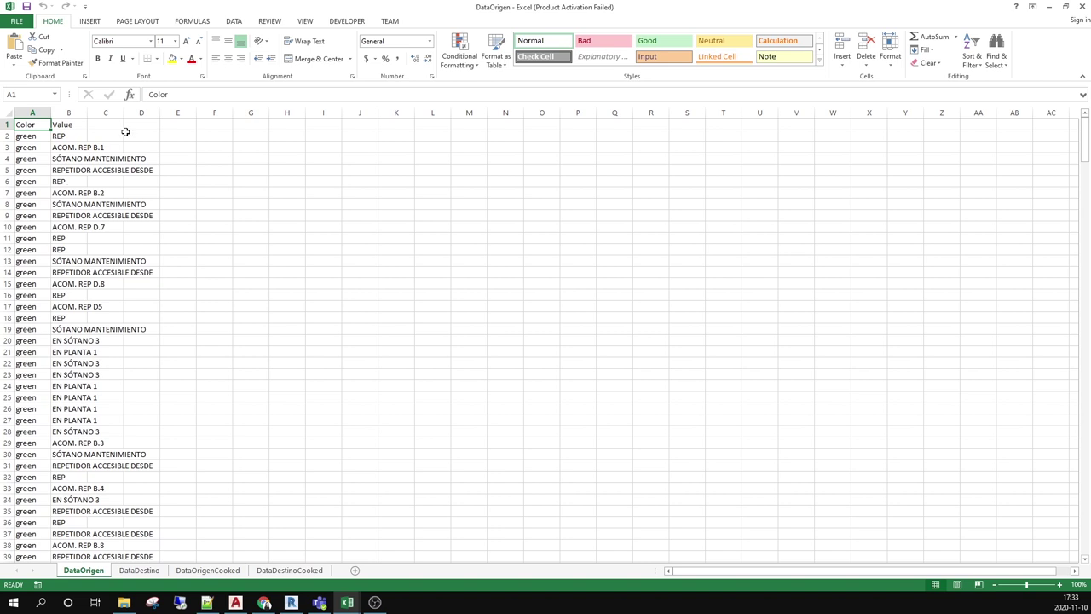
{"action": "left_click_drag", "start_coordinate": [87, 110], "coordinate": [225, 122]}
{"action": "left_click", "coordinate": [127, 169]}
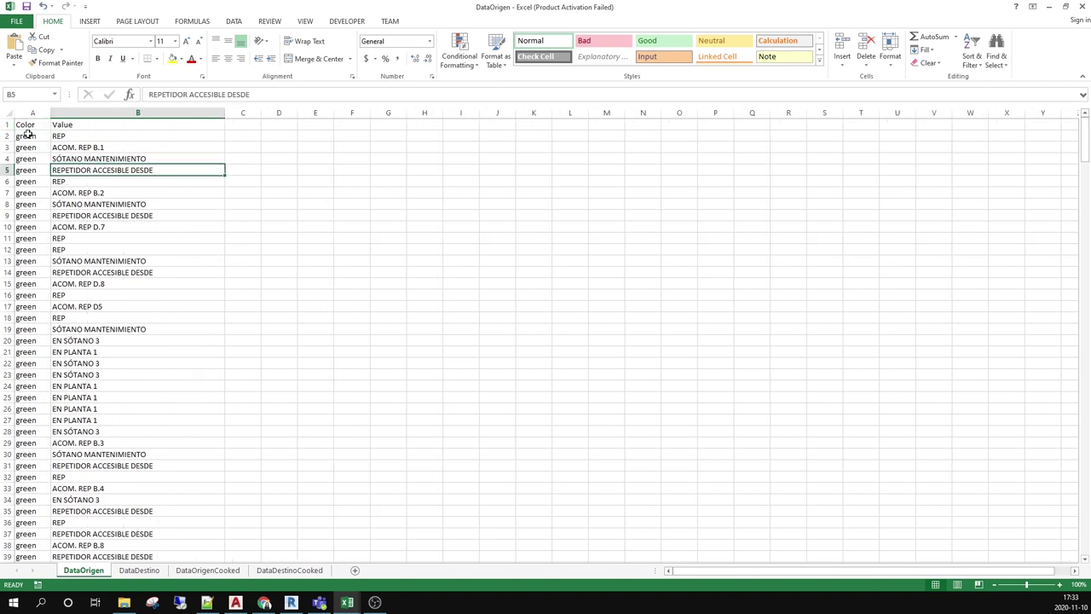
Select the whole DataOrigen table and turn on filtering for its Color and Value headers.
{"action": "left_click", "coordinate": [35, 137]}
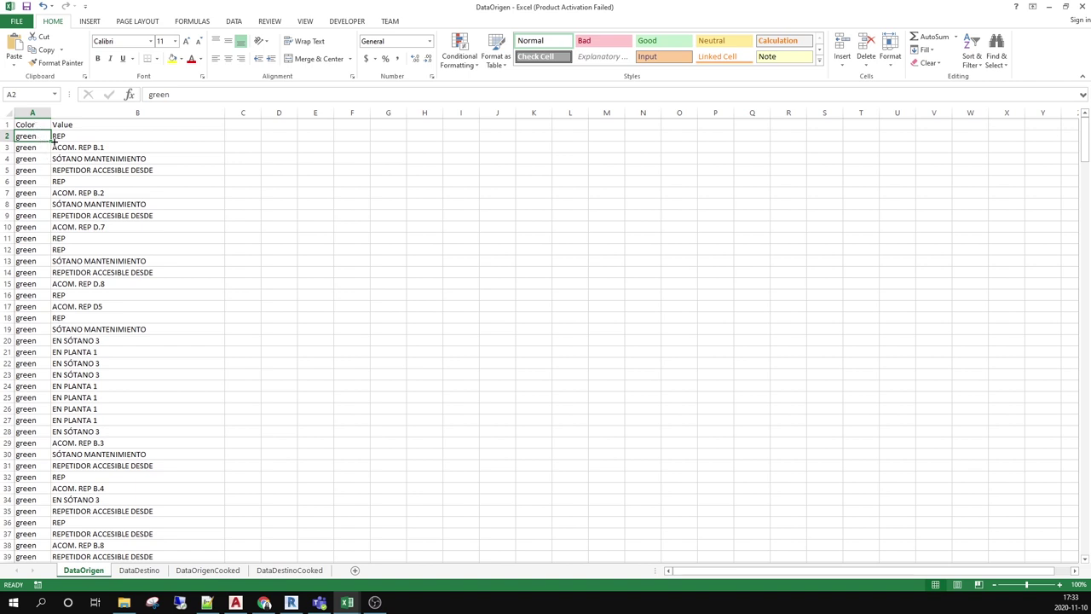
{"action": "left_click", "coordinate": [81, 192]}
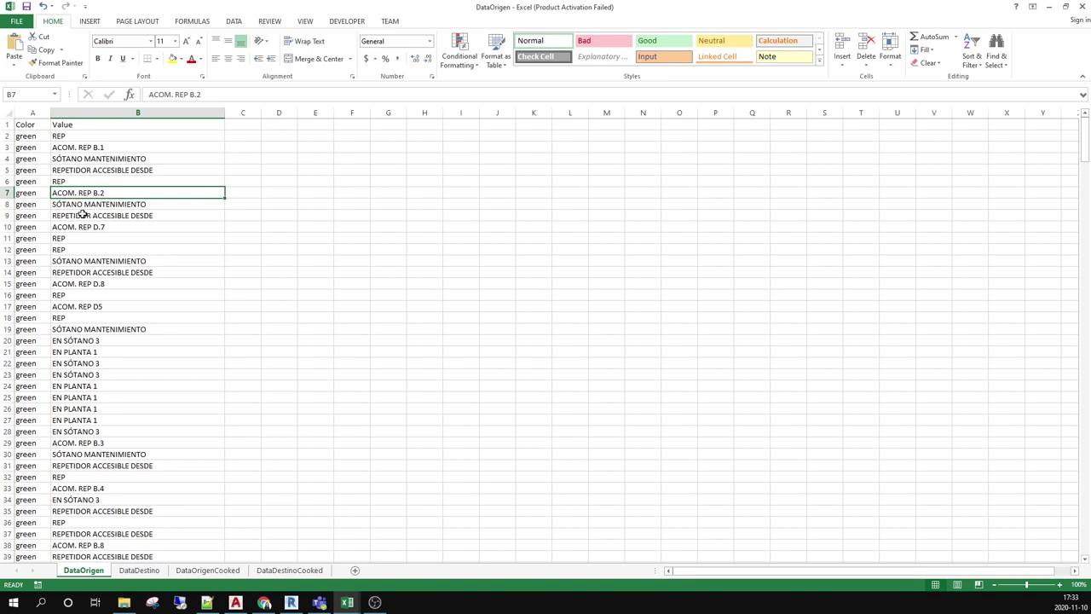
{"action": "key", "text": "ctrl+a"}
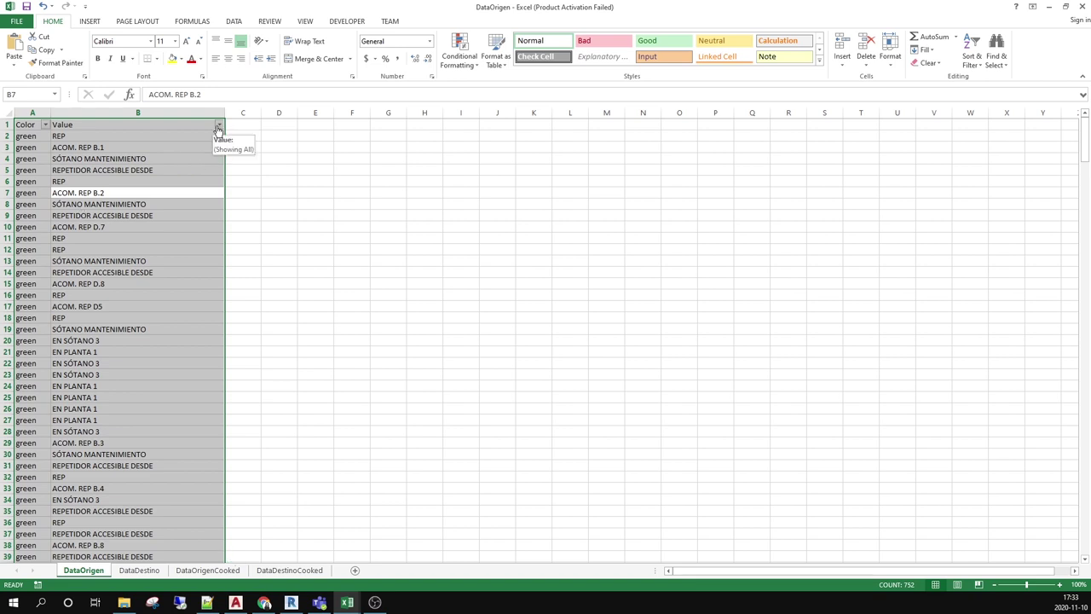
Sort the DataOrigen rows below the headers by column B values from A to Z.
{"action": "left_click", "coordinate": [81, 149]}
{"action": "left_click_drag", "start_coordinate": [38, 137], "coordinate": [87, 135]}
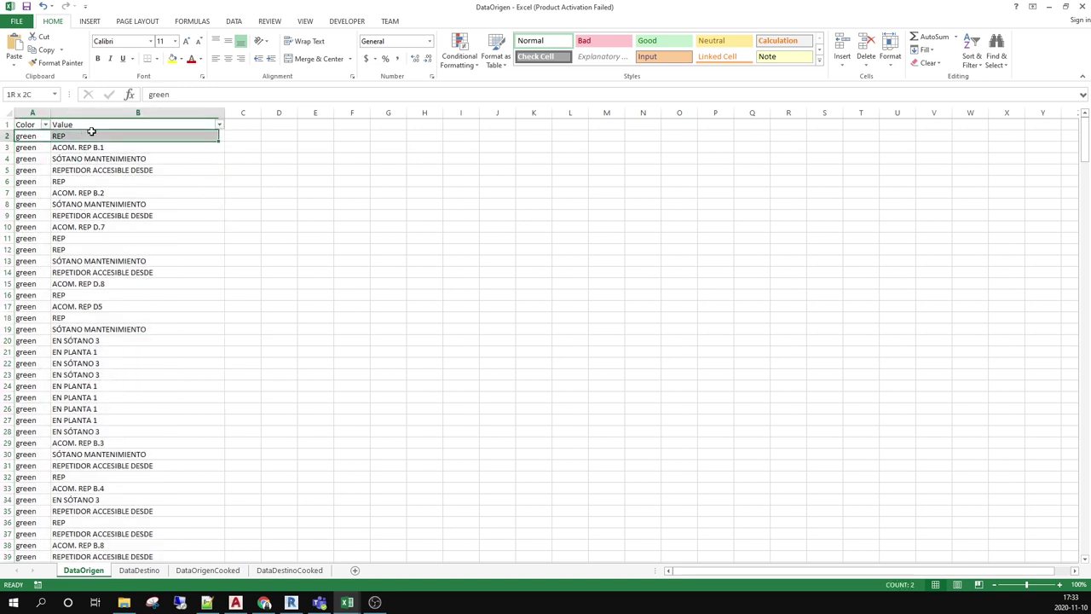
{"action": "type", "text": "<"}
{"action": "key", "text": "Escape"}
{"action": "key", "text": "ctrl+shift+Down"}
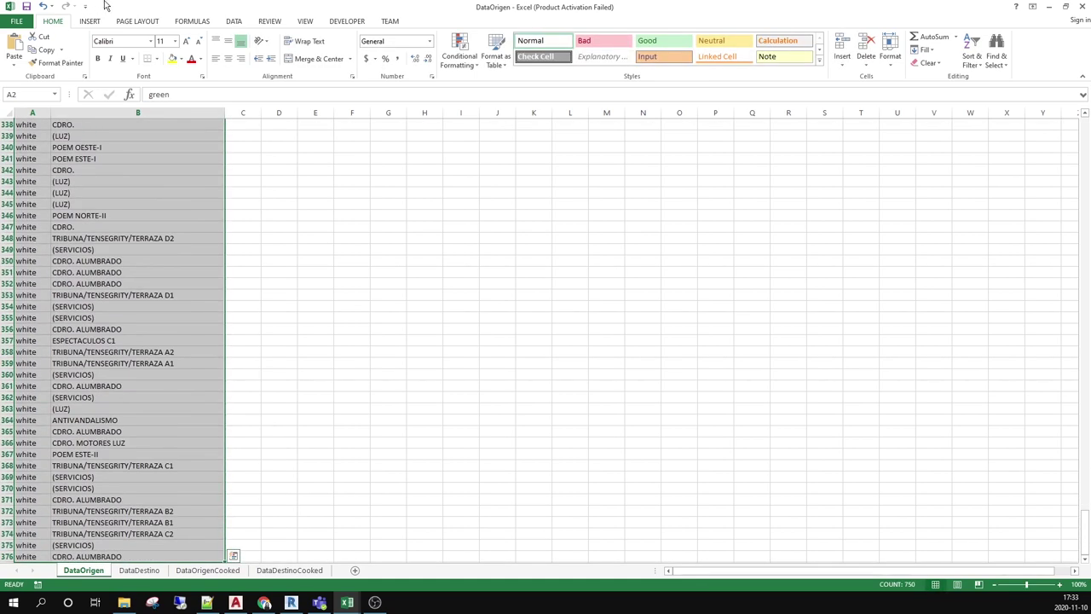
{"action": "left_click", "coordinate": [234, 21]}
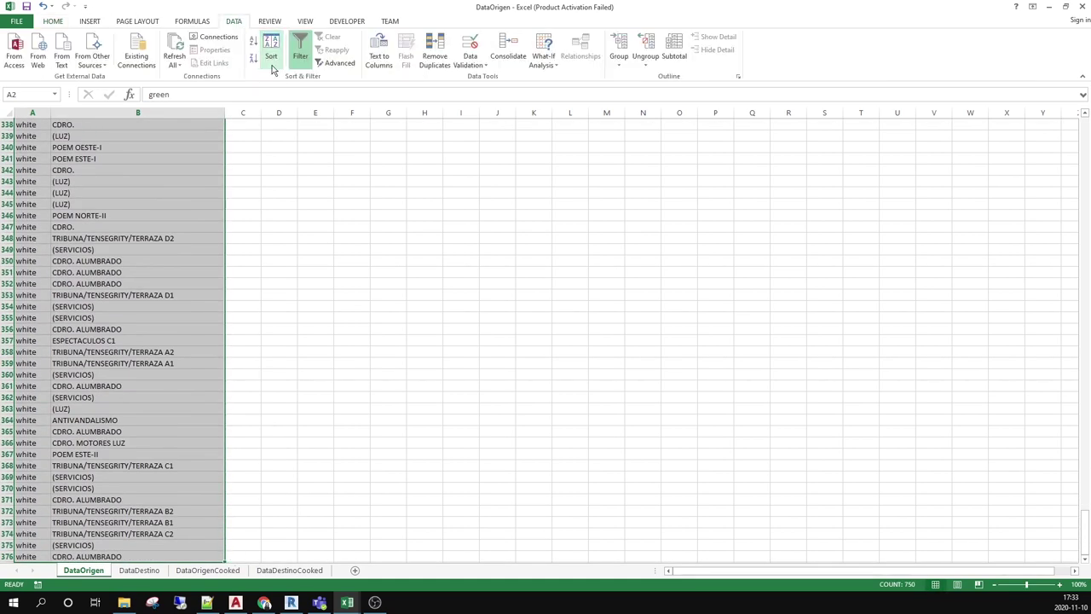
{"action": "left_click", "coordinate": [271, 47]}
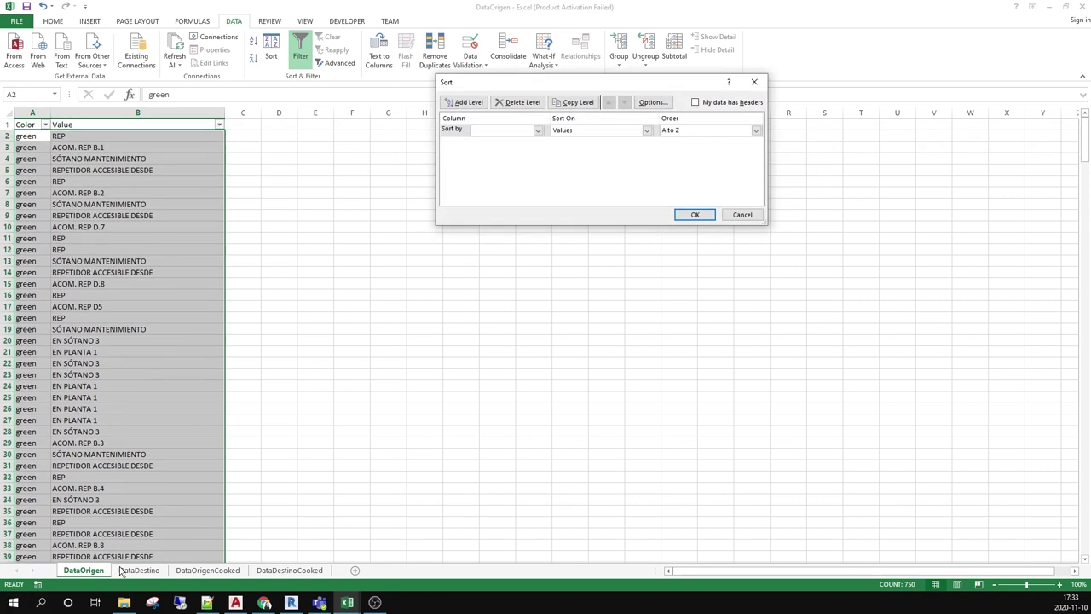
{"action": "left_click", "coordinate": [539, 129]}
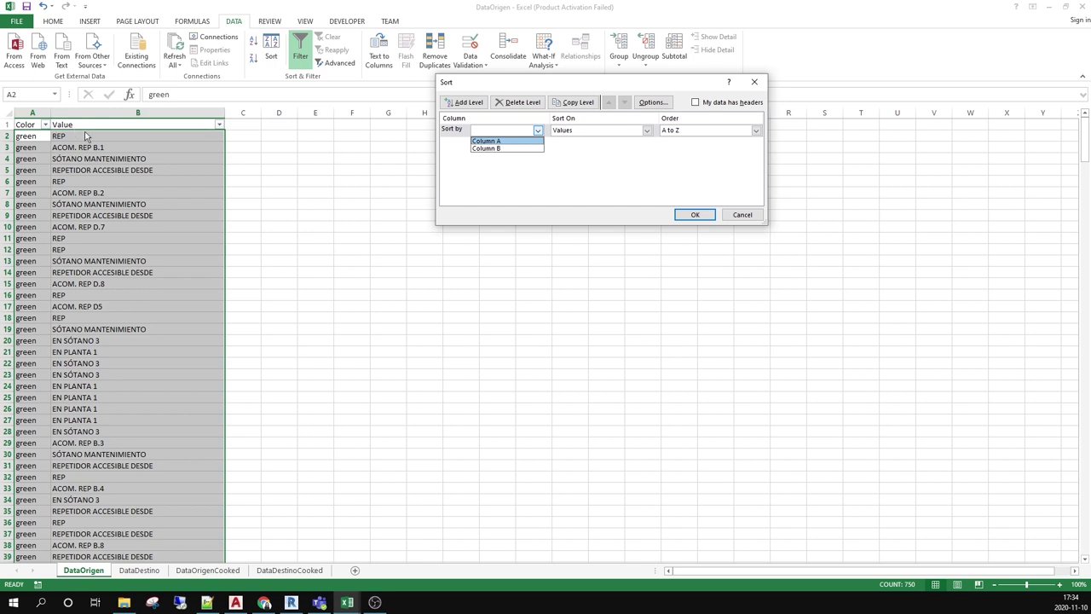
{"action": "left_click", "coordinate": [499, 148]}
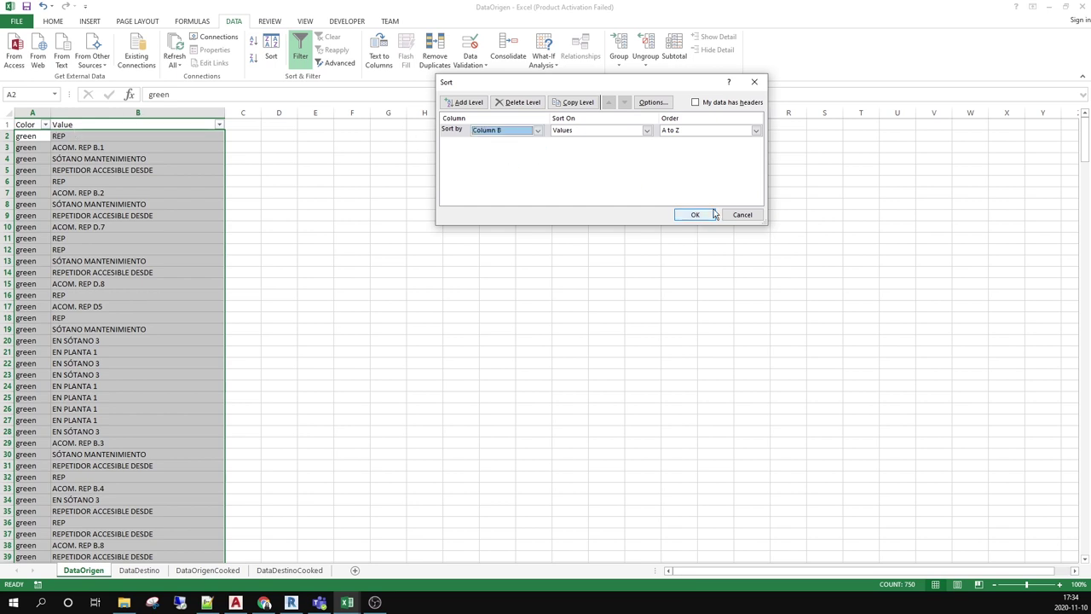
{"action": "left_click", "coordinate": [696, 215]}
{"action": "left_click", "coordinate": [425, 248]}
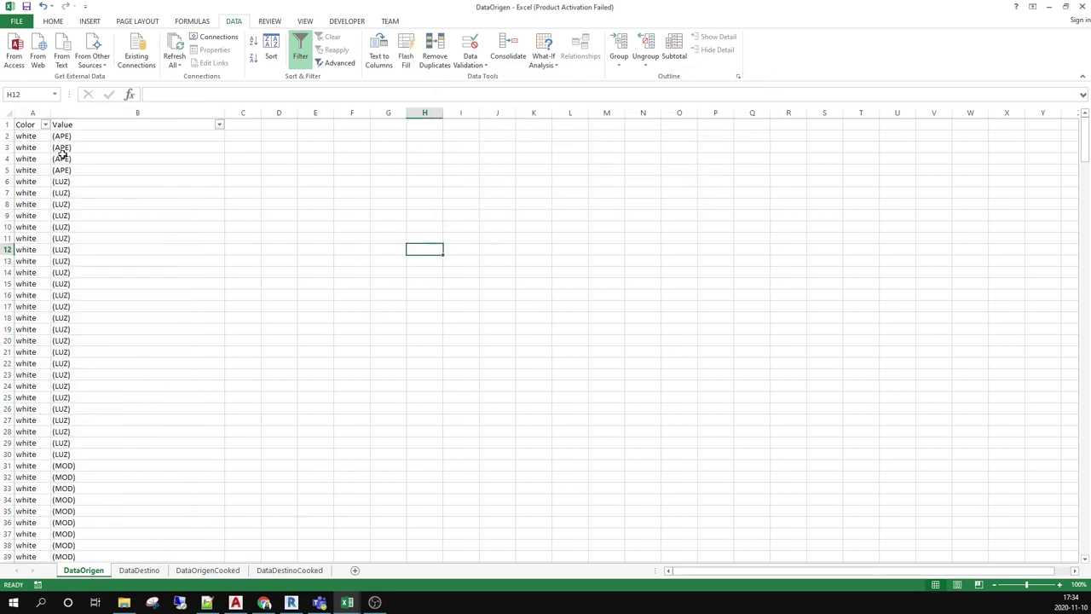
Filter the Color column of DataOrigen so that only green rows are shown.
{"action": "left_click", "coordinate": [46, 124]}
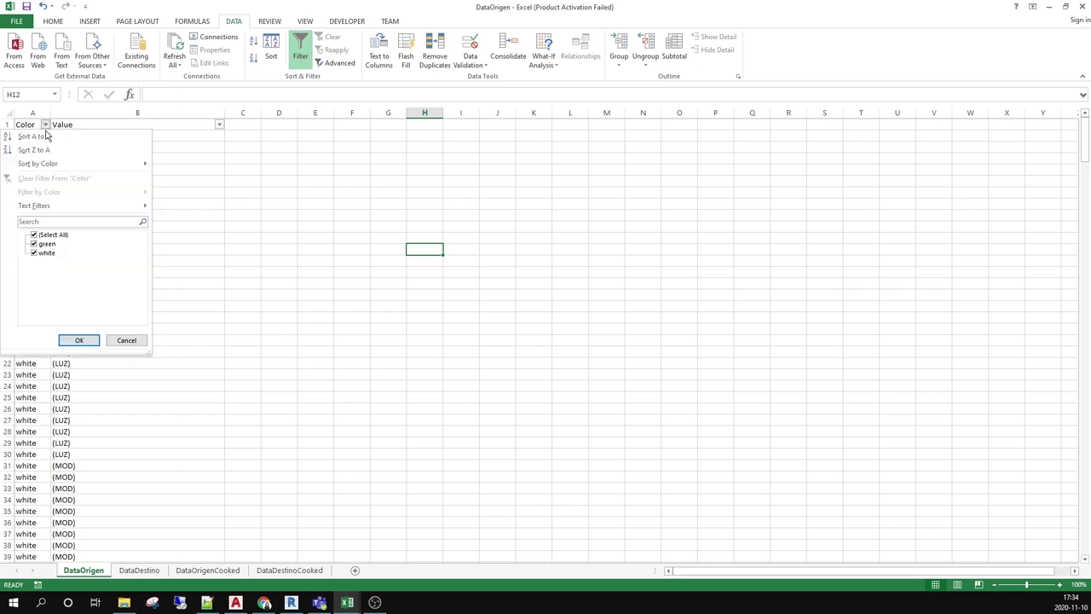
{"action": "left_click", "coordinate": [34, 254]}
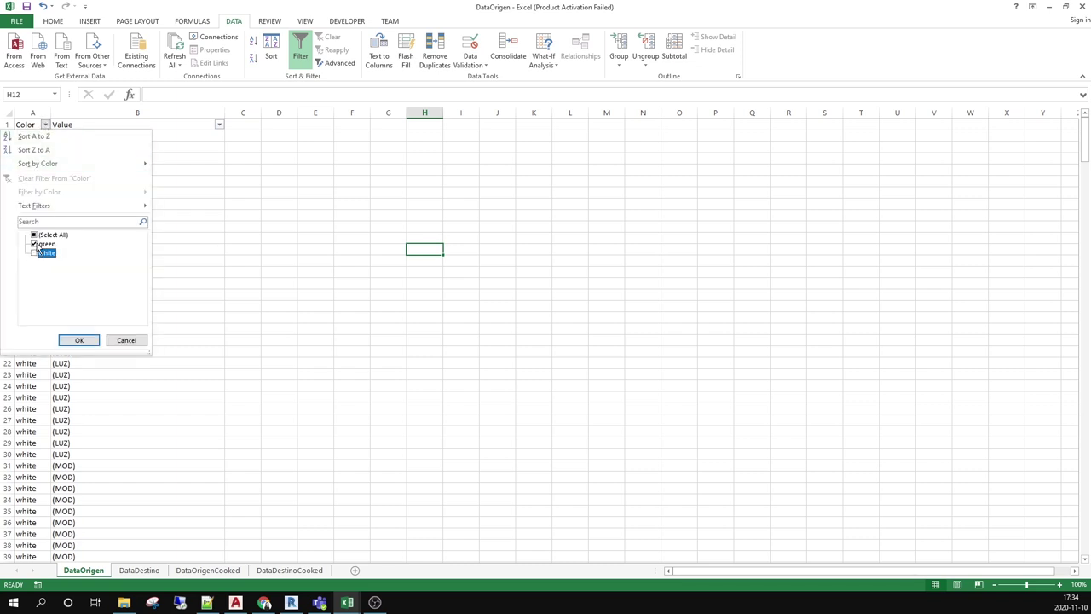
{"action": "left_click", "coordinate": [78, 341]}
Copy the green ACOM. REP values, from B.1 through D5, into column A of DataOrigenCooked starting at A1.
{"action": "left_click_drag", "start_coordinate": [119, 137], "coordinate": [75, 312]}
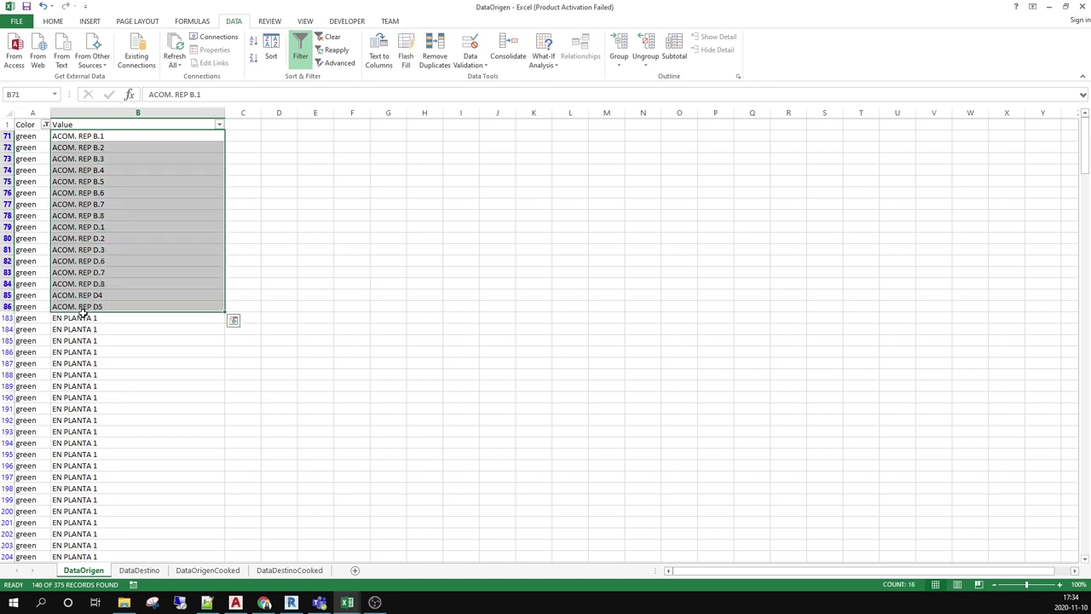
{"action": "key", "text": "ctrl+c"}
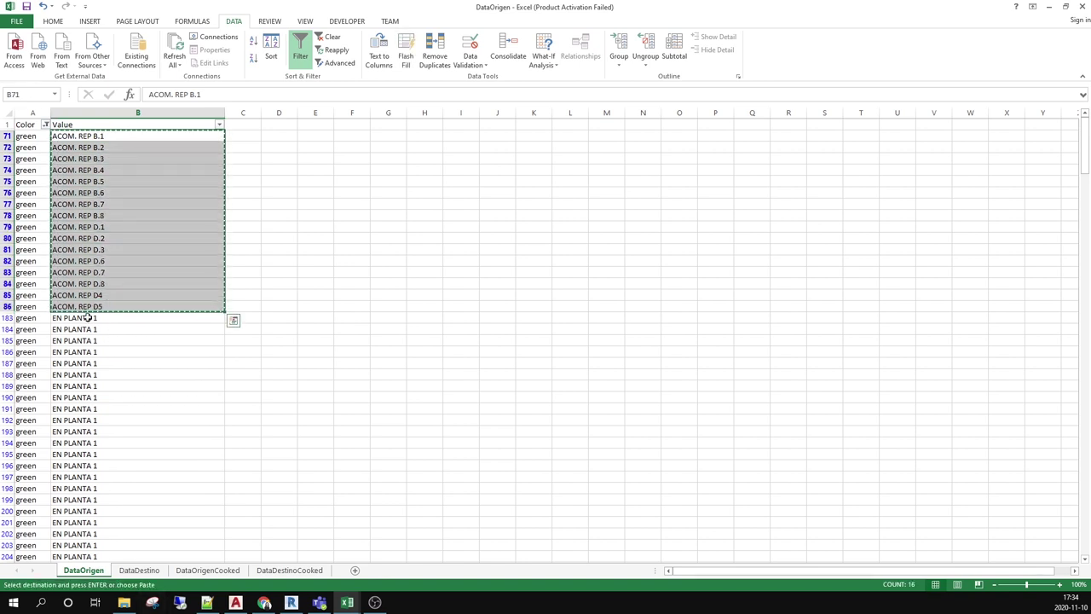
{"action": "left_click", "coordinate": [208, 570]}
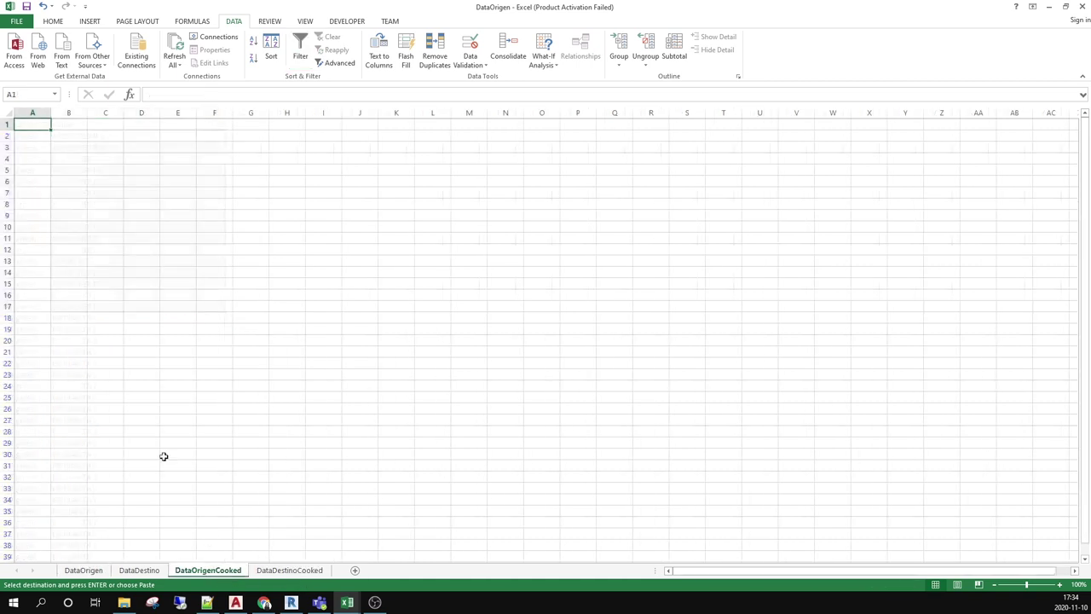
{"action": "key", "text": "ctrl+v"}
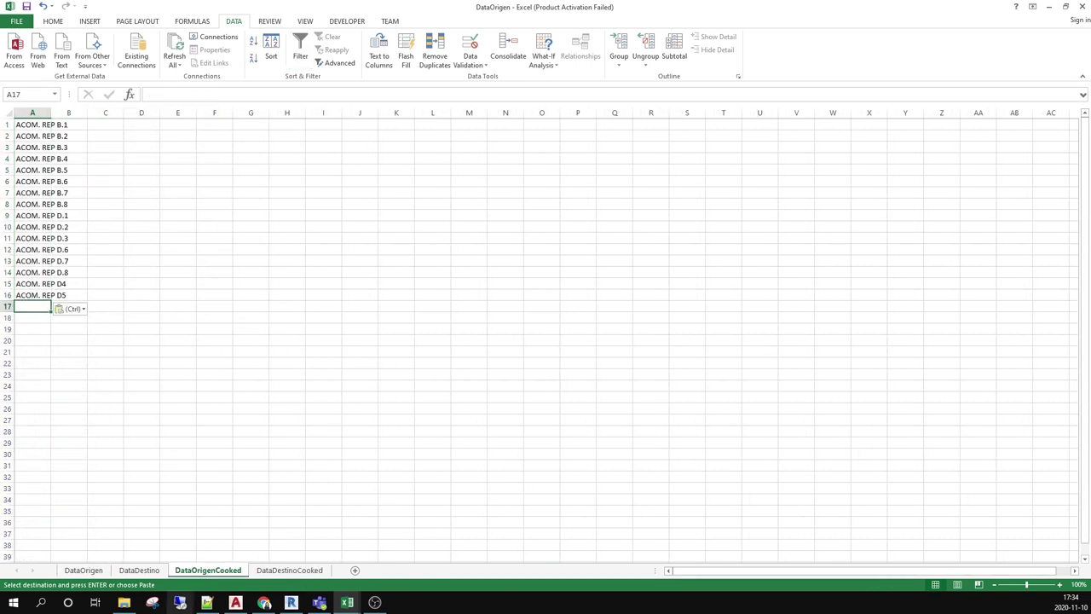
Switch the Color filter on DataOrigen to show only the white rows.
{"action": "left_click", "coordinate": [83, 570]}
{"action": "key", "text": "Escape"}
{"action": "left_click", "coordinate": [22, 179]}
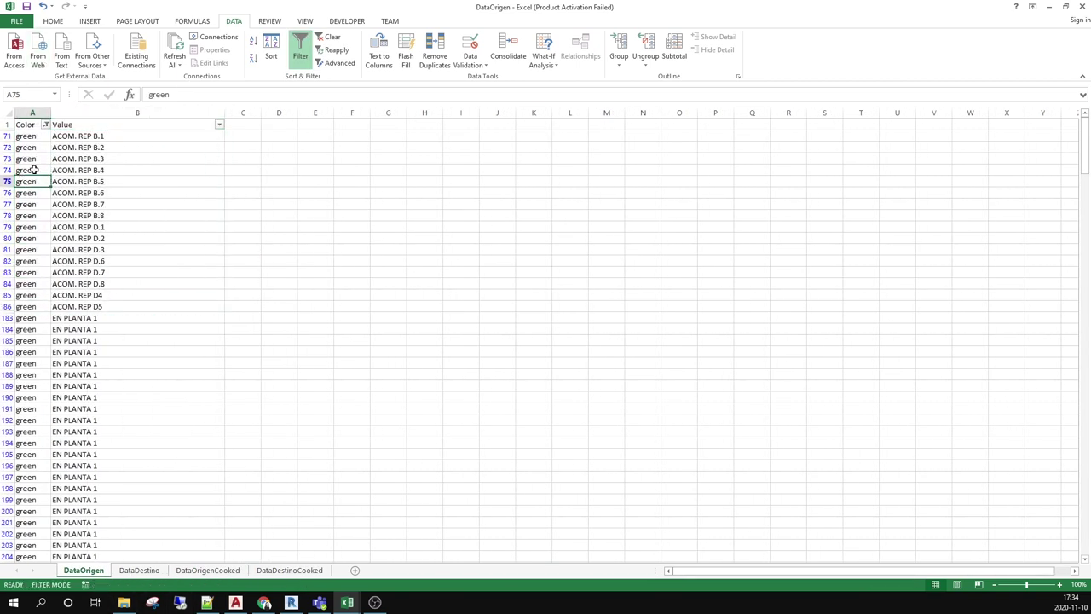
{"action": "left_click", "coordinate": [46, 125]}
{"action": "left_click", "coordinate": [34, 245]}
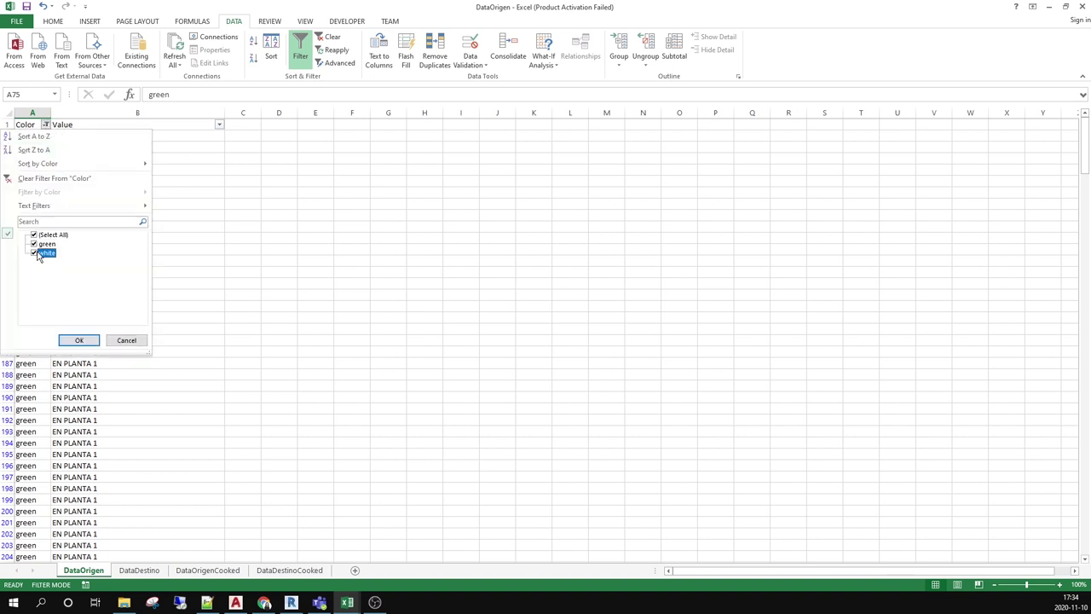
{"action": "left_click", "coordinate": [91, 341]}
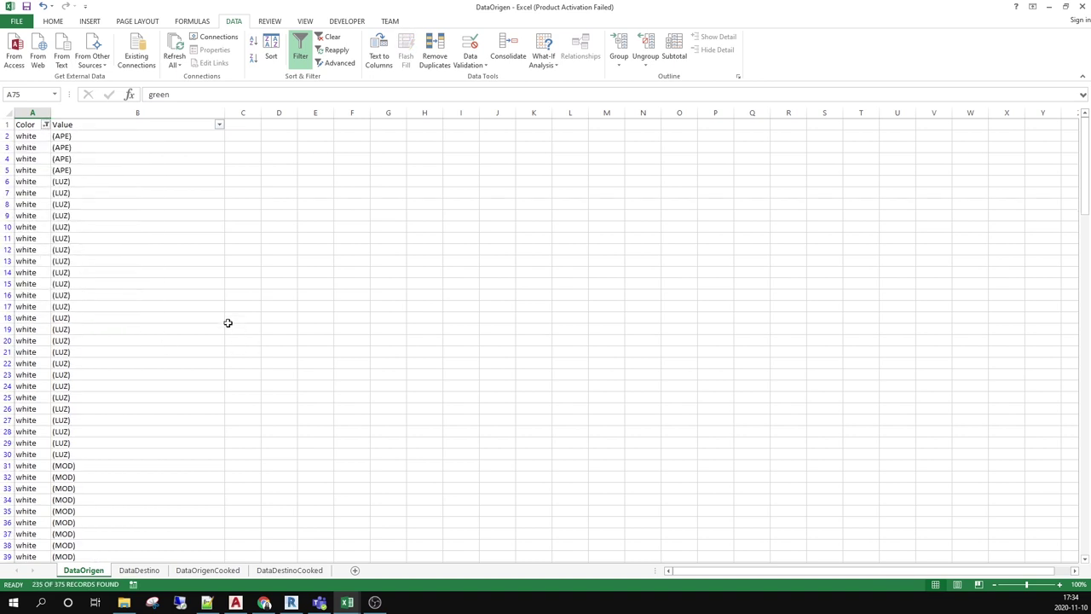
Add a custom text filter on the Value column that shows only rows that do not contain "CDRO.".
{"action": "left_click", "coordinate": [218, 124]}
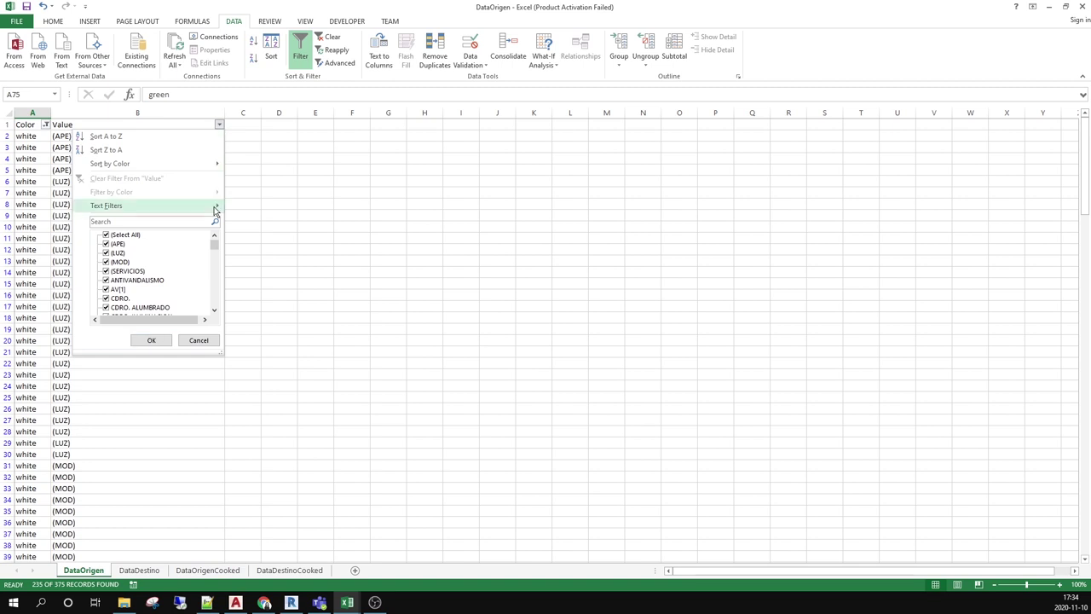
{"action": "mouse_move", "coordinate": [170, 205]}
{"action": "left_click", "coordinate": [290, 278]}
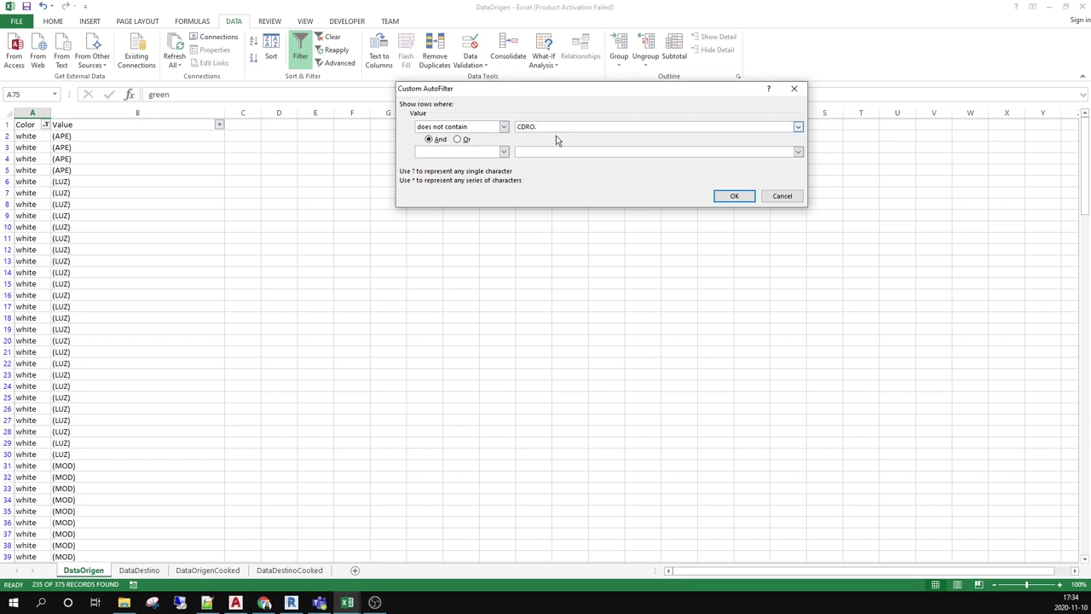
{"action": "left_click", "coordinate": [735, 196]}
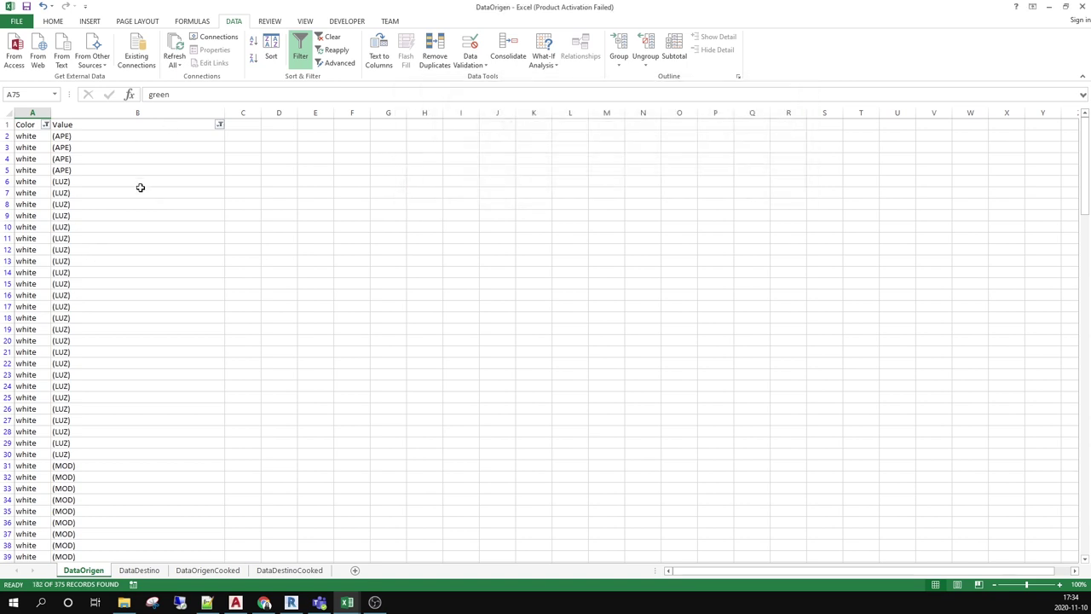
Copy the filtered values from ANTIVANDALISMO to the end of the list into DataOrigenCooked at A17, and widen column A there.
{"action": "scroll", "coordinate": [70, 408], "scroll_direction": "down", "scroll_amount": 16}
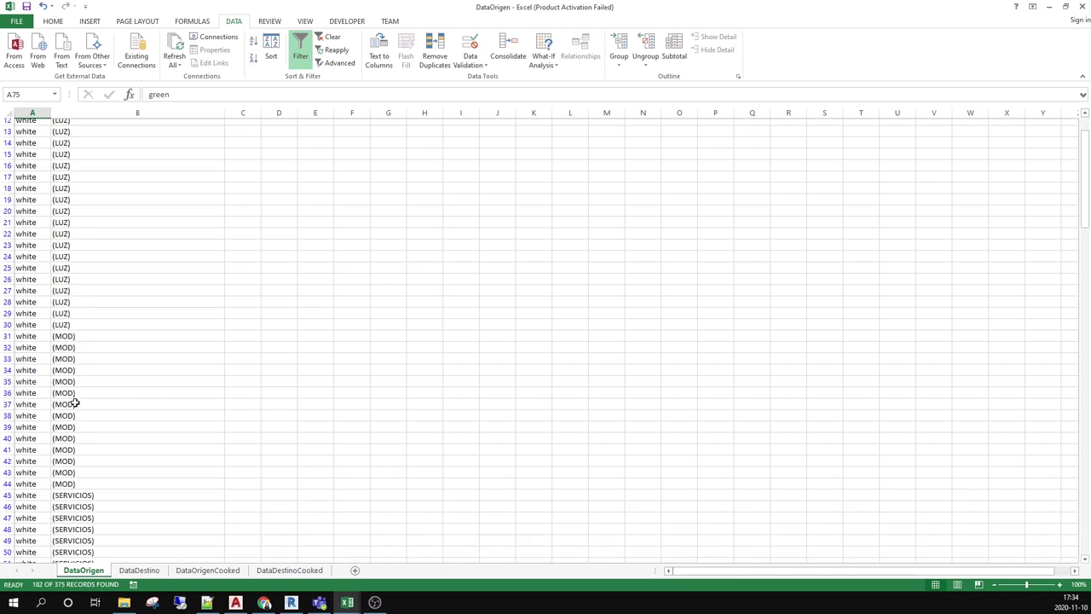
{"action": "scroll", "coordinate": [75, 402], "scroll_direction": "down", "scroll_amount": 1}
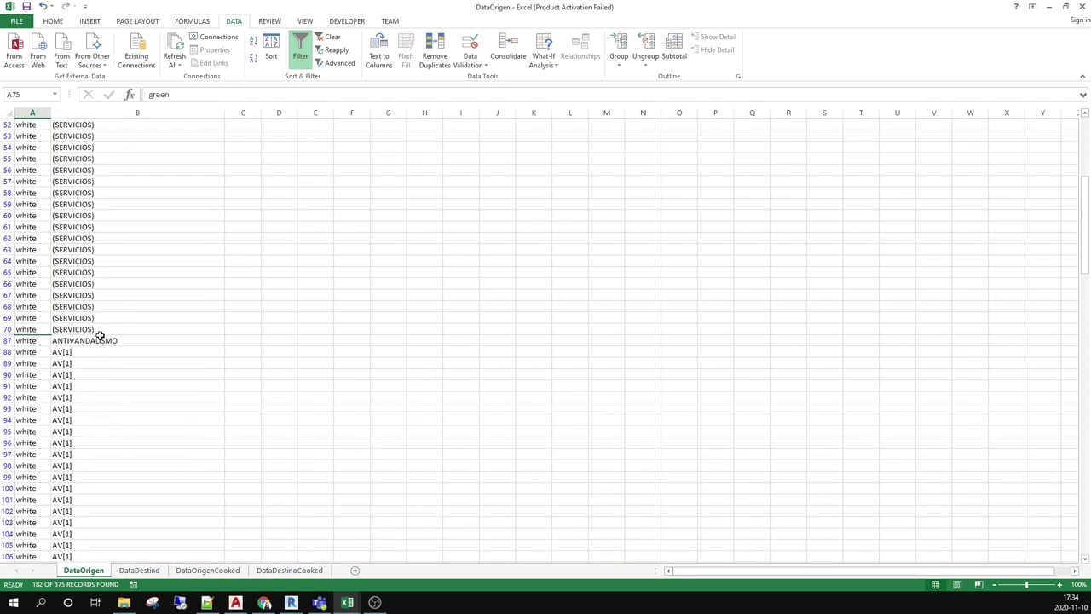
{"action": "left_click", "coordinate": [102, 340]}
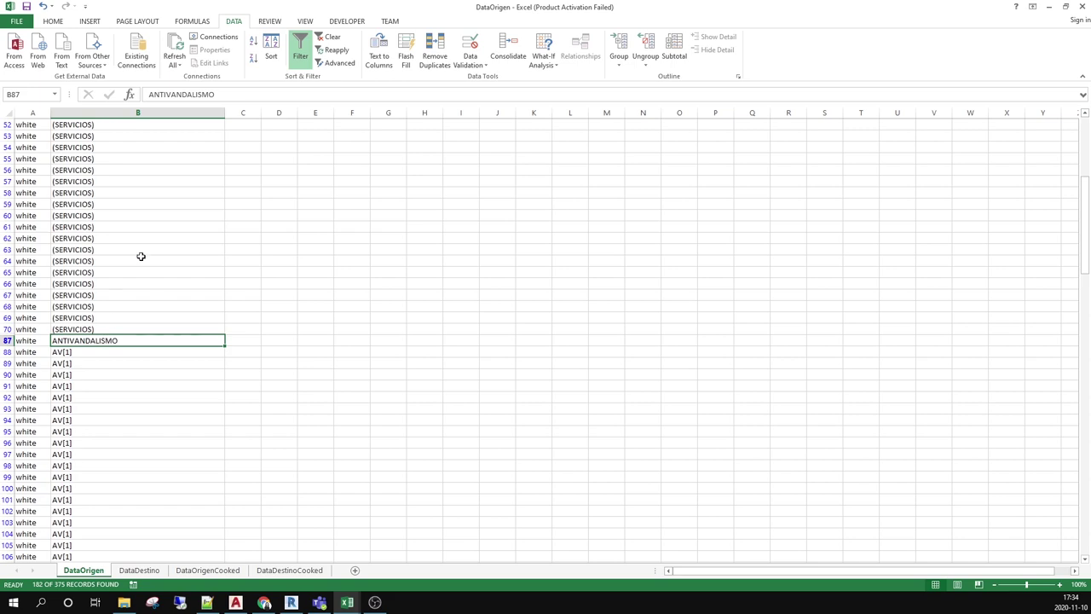
{"action": "scroll", "coordinate": [149, 281], "scroll_direction": "down", "scroll_amount": 3}
{"action": "key", "text": "ctrl+shift+Down"}
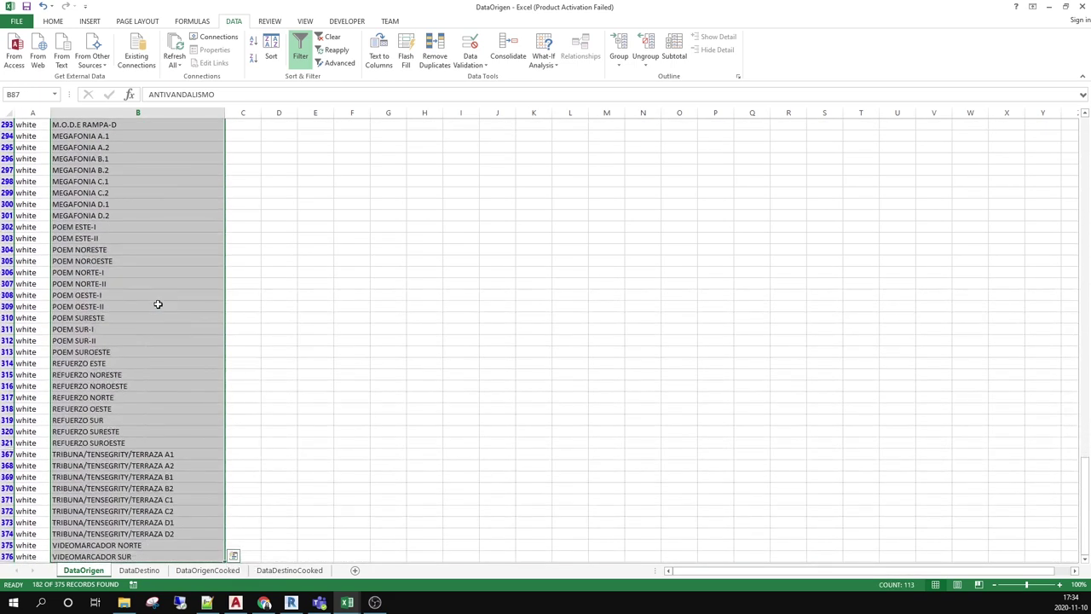
{"action": "scroll", "coordinate": [149, 324], "scroll_direction": "down", "scroll_amount": 3}
{"action": "key", "text": "ctrl+c"}
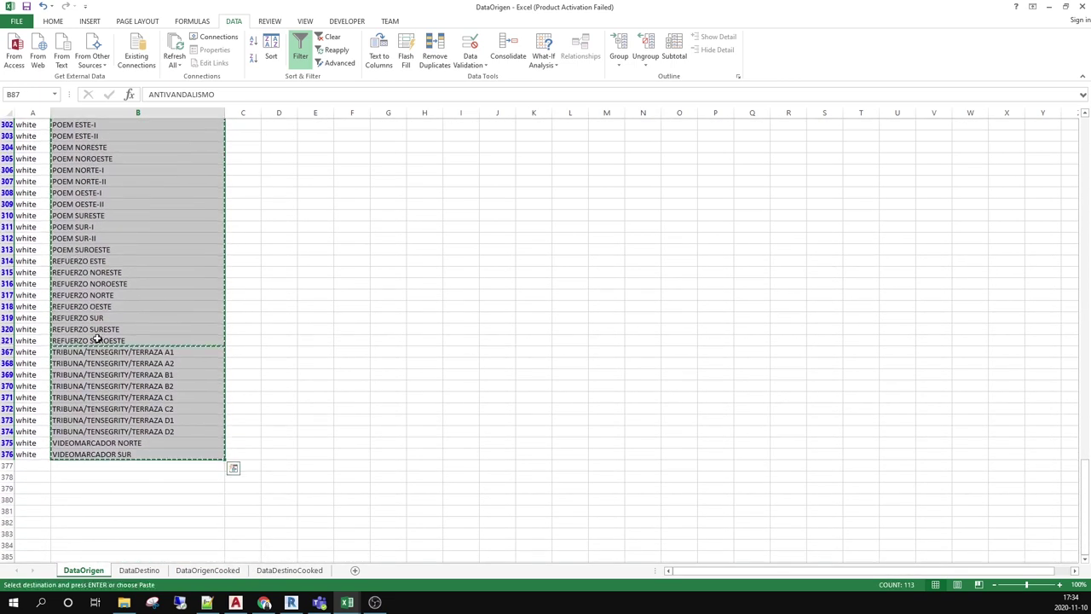
{"action": "left_click", "coordinate": [208, 570]}
{"action": "key", "text": "ctrl+v"}
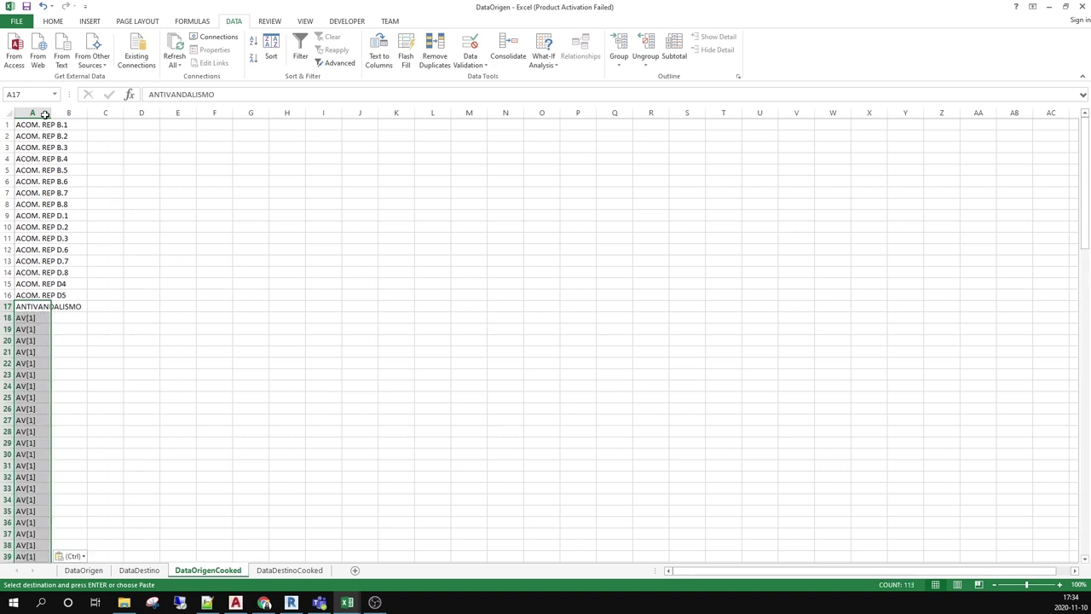
{"action": "left_click_drag", "start_coordinate": [53, 113], "coordinate": [99, 113]}
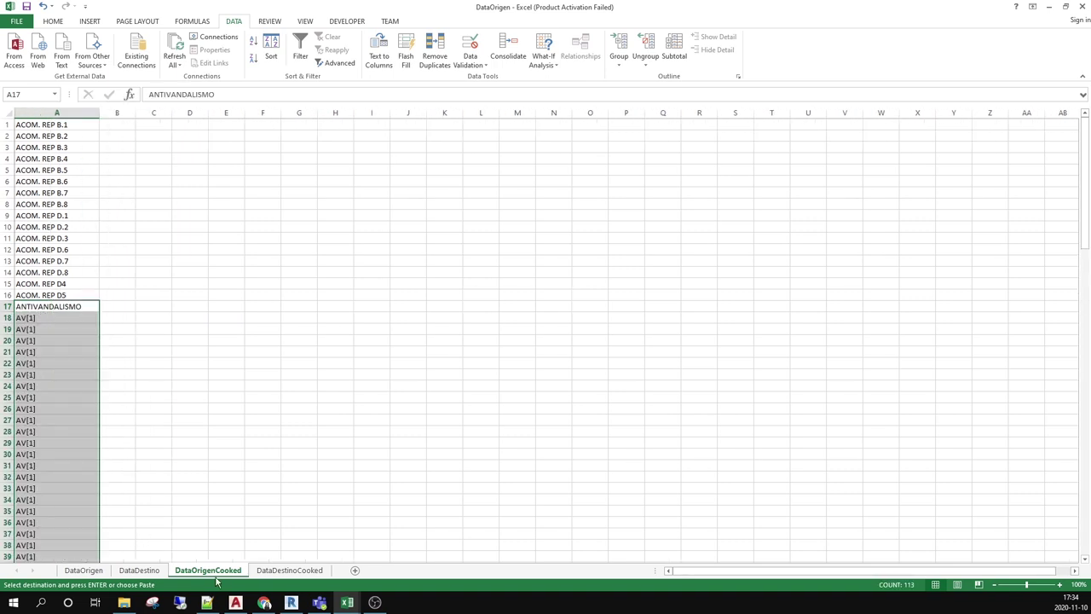
Widen column C of DataDestino and copy its panel names from C4 downward into DataDestinoCooked starting at A1.
{"action": "left_click", "coordinate": [139, 570]}
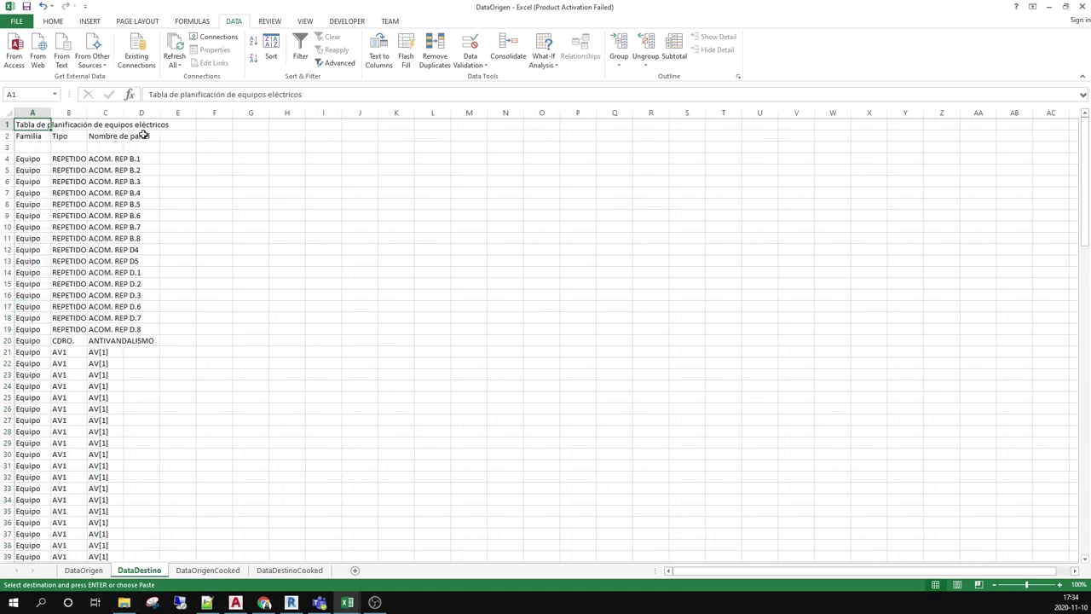
{"action": "left_click_drag", "start_coordinate": [124, 112], "coordinate": [261, 127]}
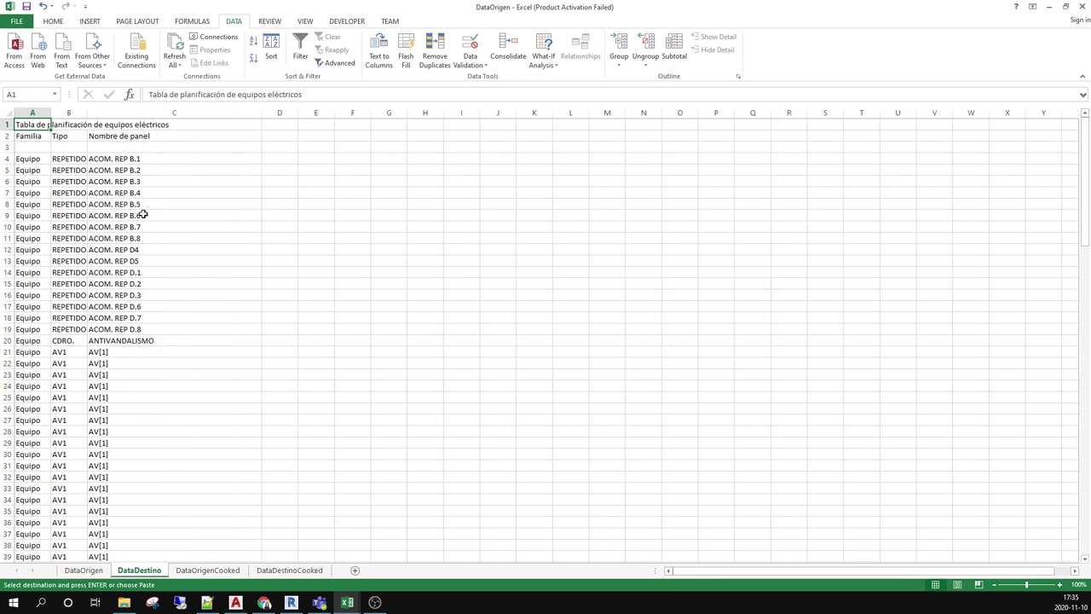
{"action": "left_click", "coordinate": [122, 159]}
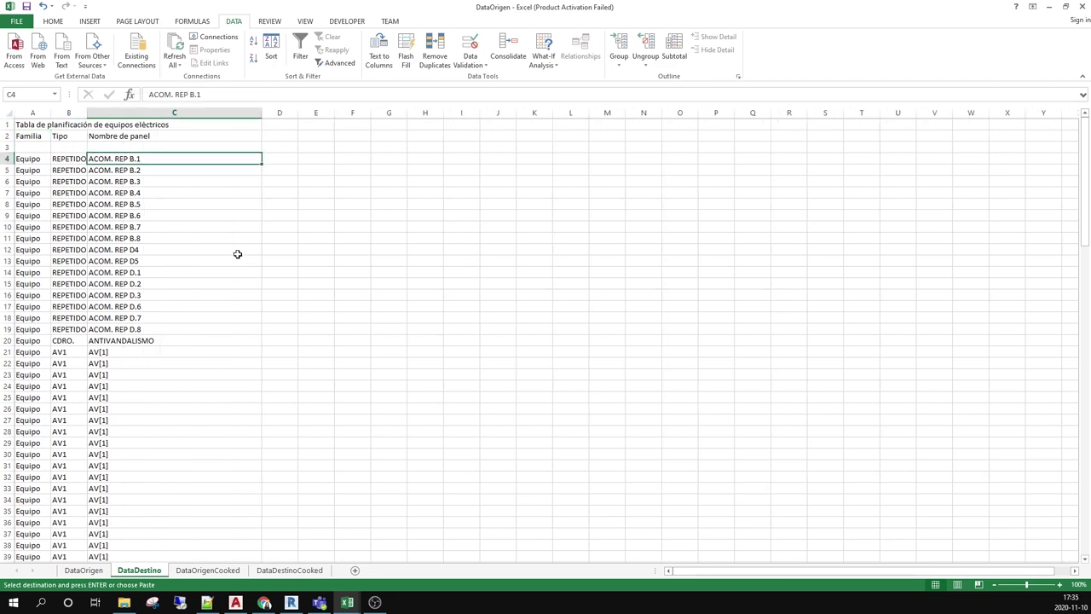
{"action": "key", "text": "ctrl+shift+Down"}
{"action": "key", "text": "ctrl+c"}
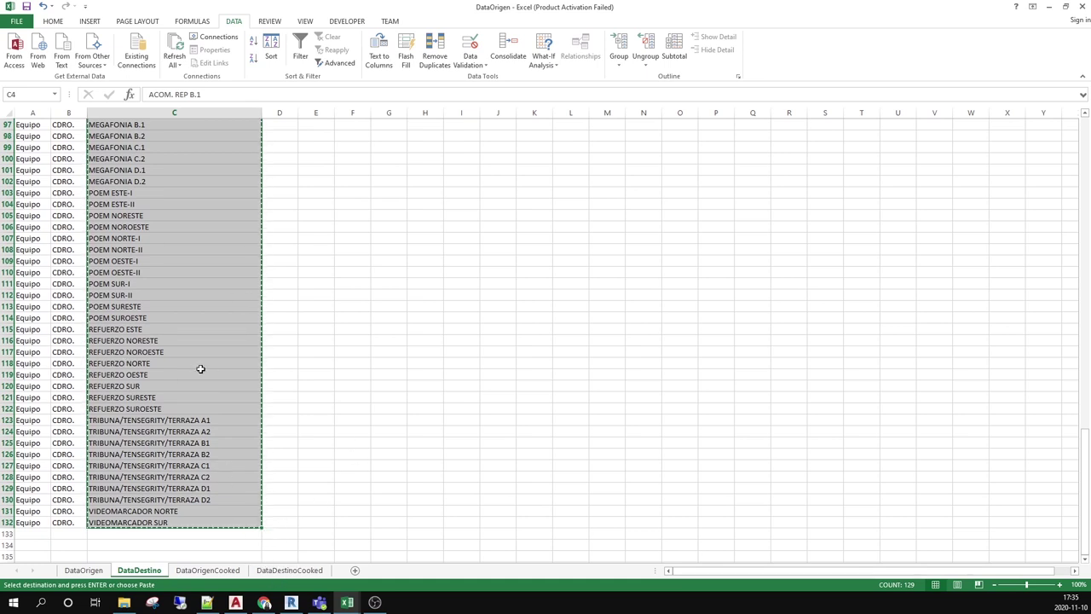
{"action": "scroll", "coordinate": [200, 368], "scroll_direction": "up", "scroll_amount": 20}
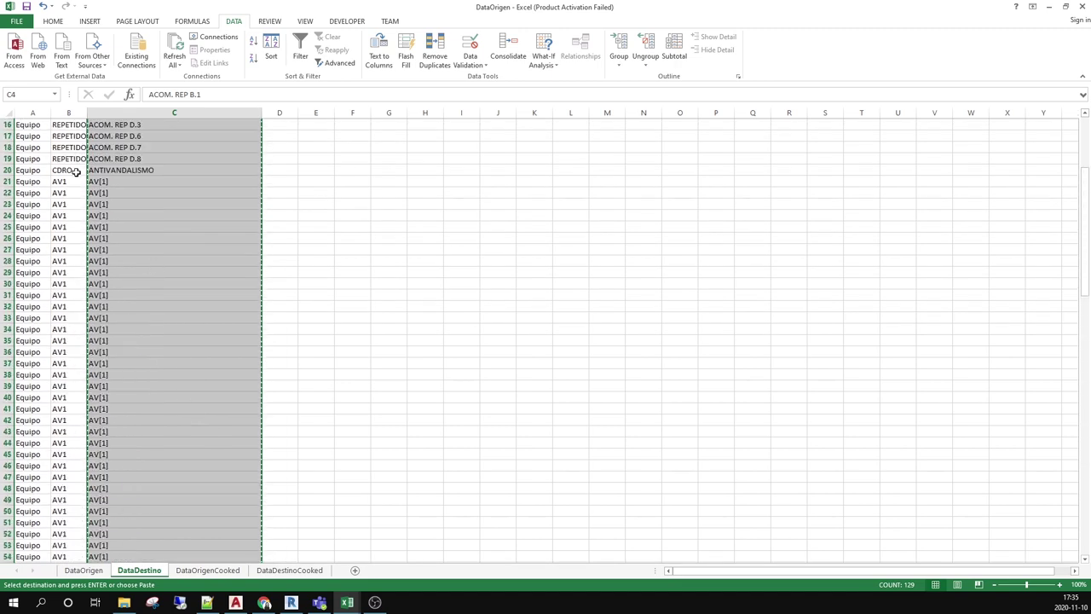
{"action": "scroll", "coordinate": [141, 367], "scroll_direction": "down", "scroll_amount": 18}
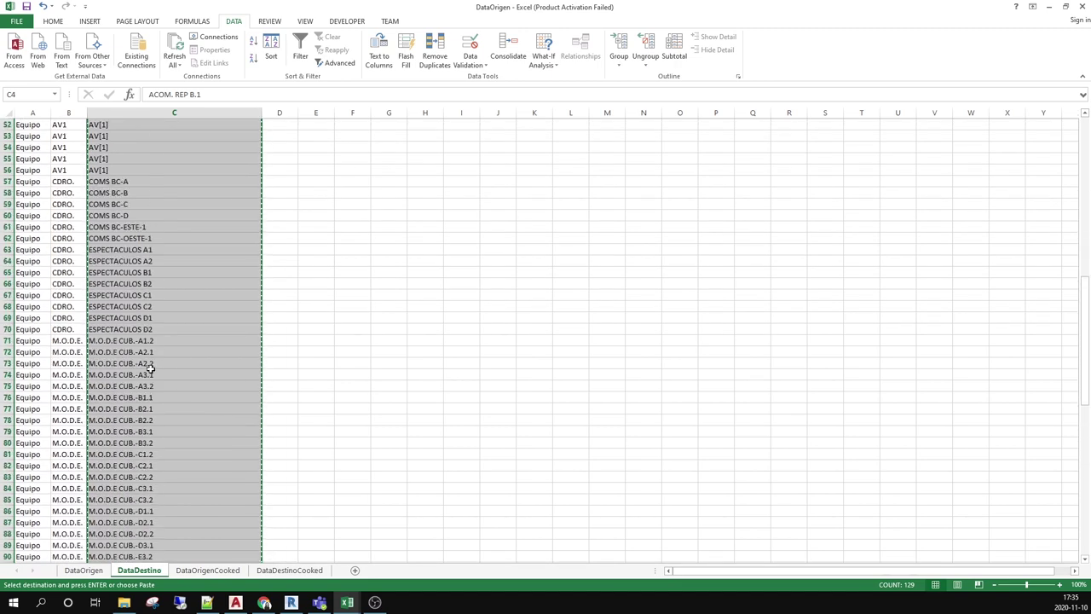
{"action": "left_click", "coordinate": [294, 570]}
{"action": "key", "text": "ctrl+v"}
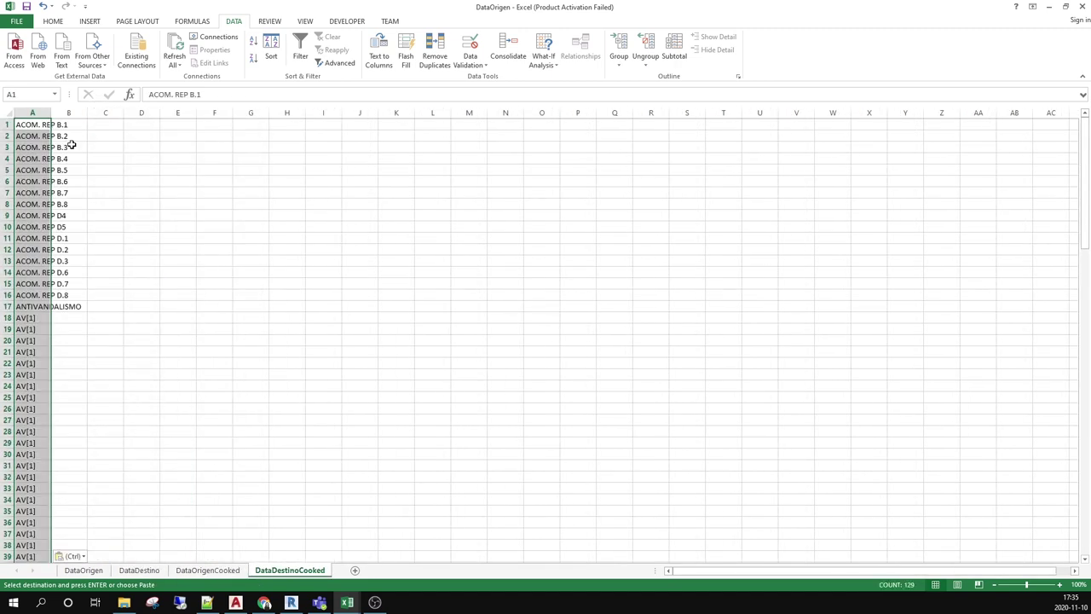
Widen column A of DataDestinoCooked and sort its panel names by column A values from A to Z.
{"action": "left_click_drag", "start_coordinate": [51, 112], "coordinate": [125, 112]}
{"action": "left_click", "coordinate": [271, 50]}
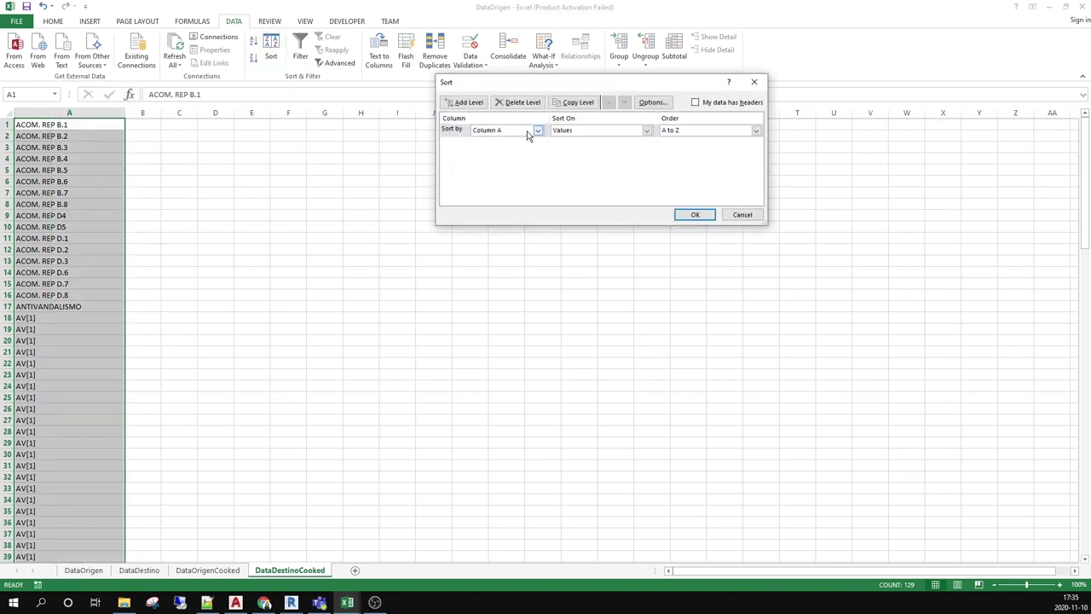
{"action": "left_click", "coordinate": [695, 215]}
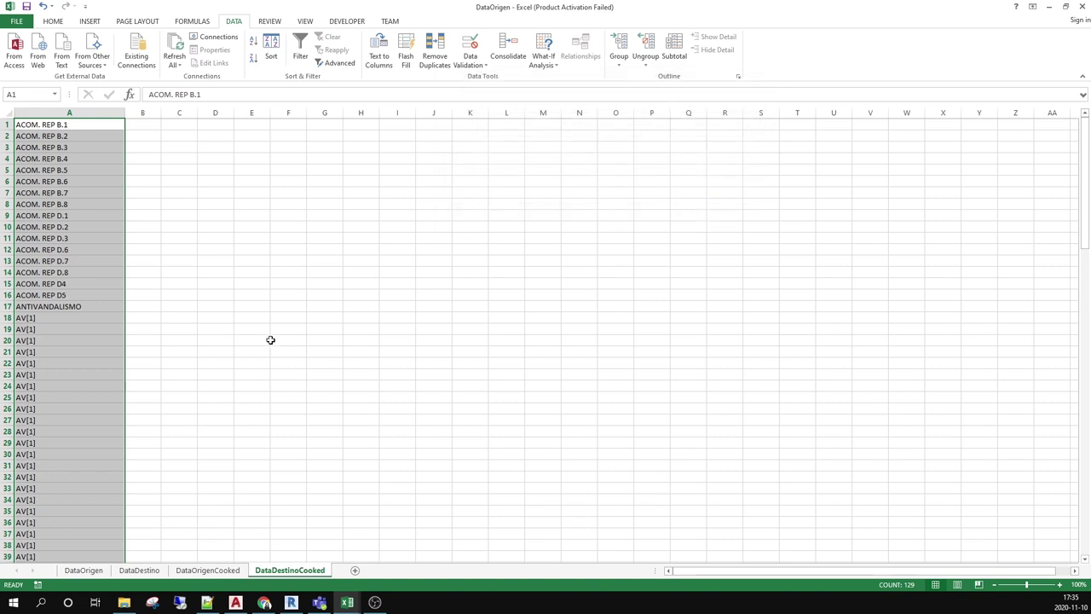
Add a new worksheet after DataDestinoCooked and name it Comparación.
{"action": "left_click", "coordinate": [178, 271]}
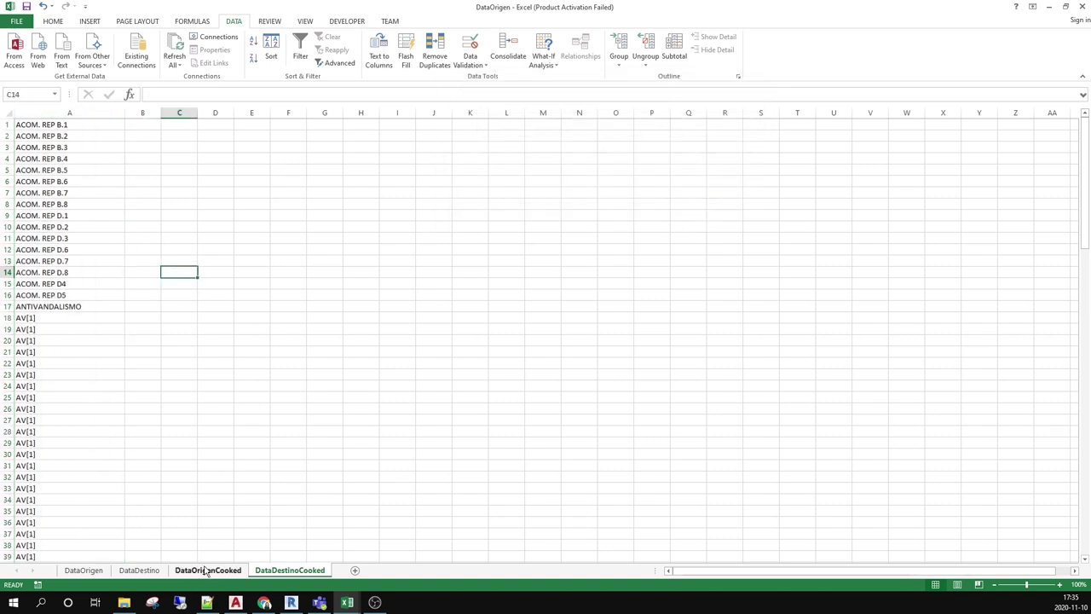
{"action": "left_click", "coordinate": [355, 570]}
{"action": "double_click", "coordinate": [352, 570]}
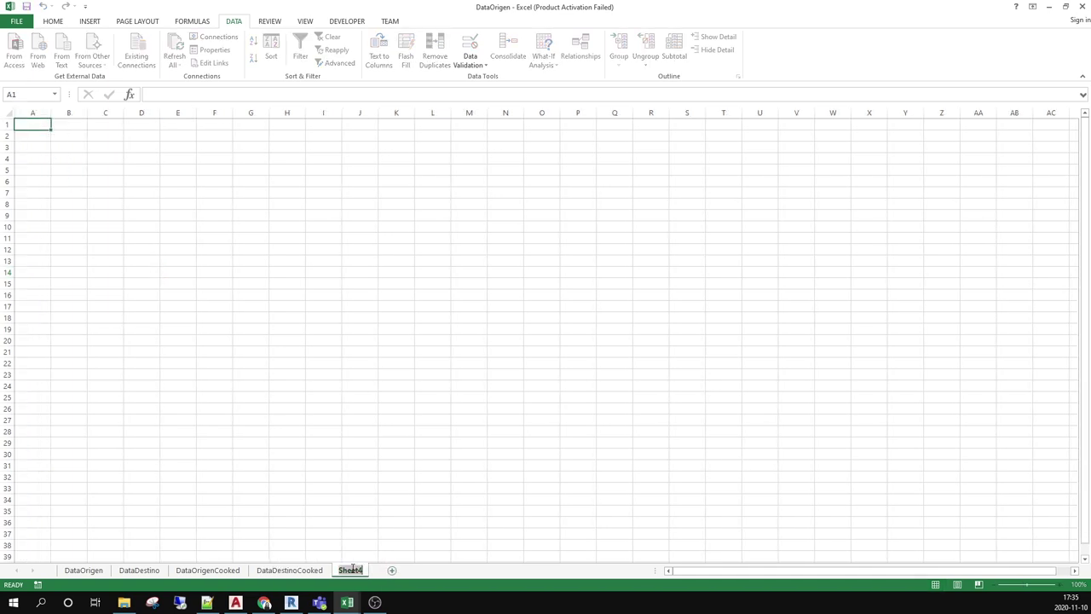
{"action": "type", "text": "d"}
{"action": "key", "text": "BackSpace"}
{"action": "key", "text": "BackSpace"}
{"action": "key", "text": "BackSpace"}
{"action": "key", "text": "BackSpace"}
{"action": "key", "text": "BackSpace"}
{"action": "key", "text": "BackSpace"}
{"action": "type", "text": "Comparación"}
{"action": "key", "text": "Return"}
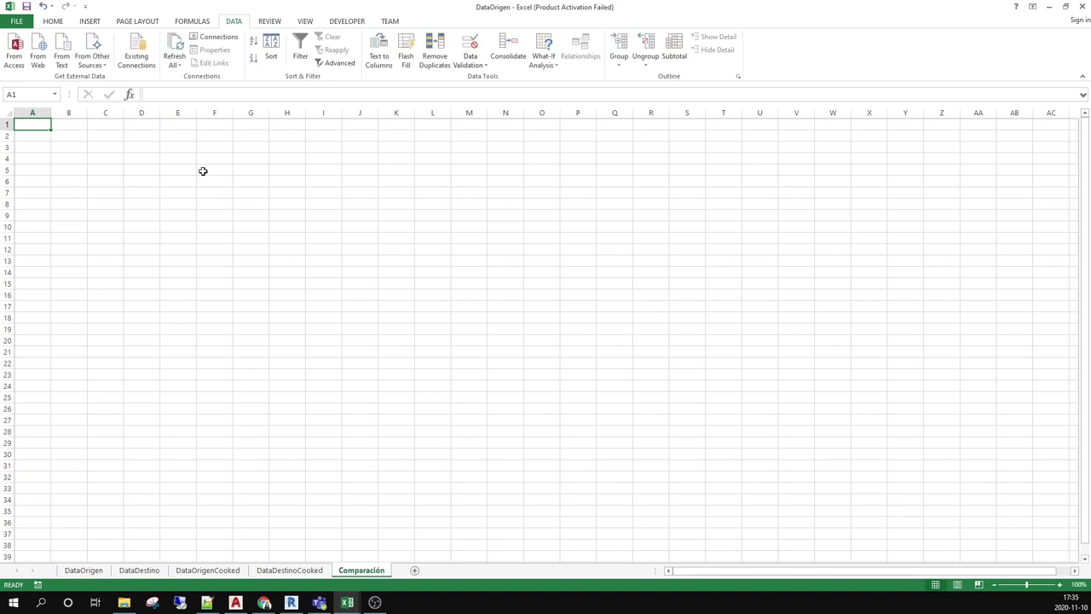
Widen column A of Comparación and begin an IF formula in A1 with three empty arguments separated by semicolons.
{"action": "left_click_drag", "start_coordinate": [49, 111], "coordinate": [300, 111]}
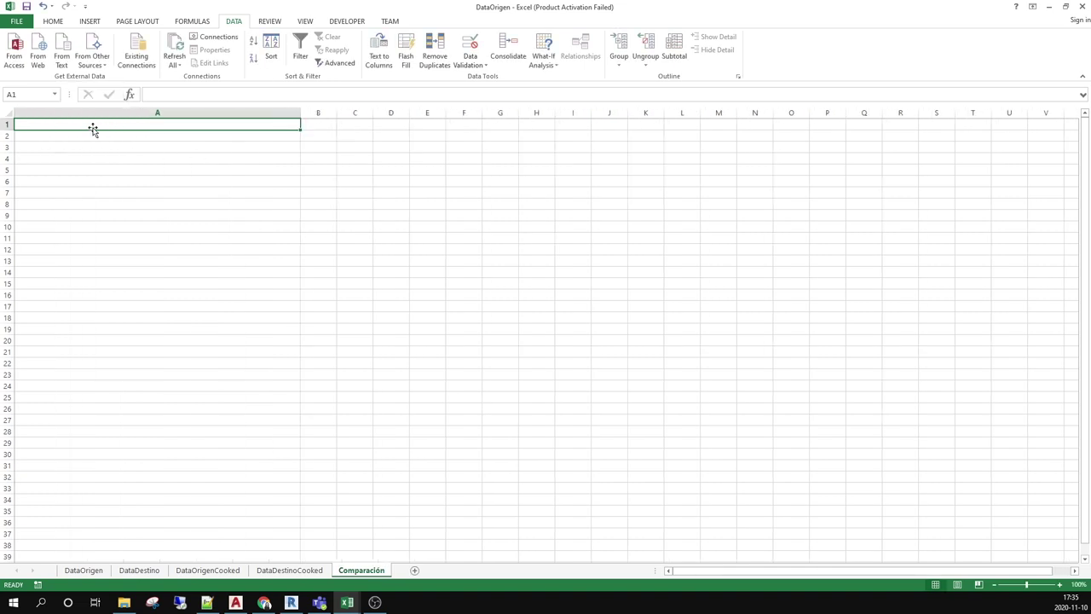
{"action": "type", "text": "="}
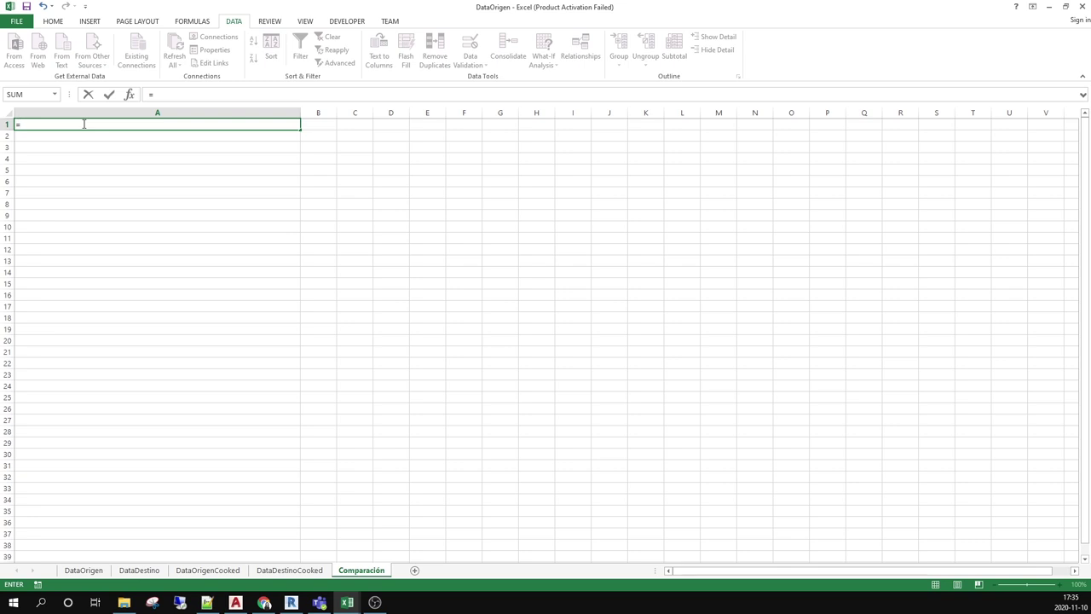
{"action": "type", "text": "if()"}
{"action": "key", "text": "Left"}
{"action": "type", "text": ";;"}
{"action": "left_click", "coordinate": [162, 94]}
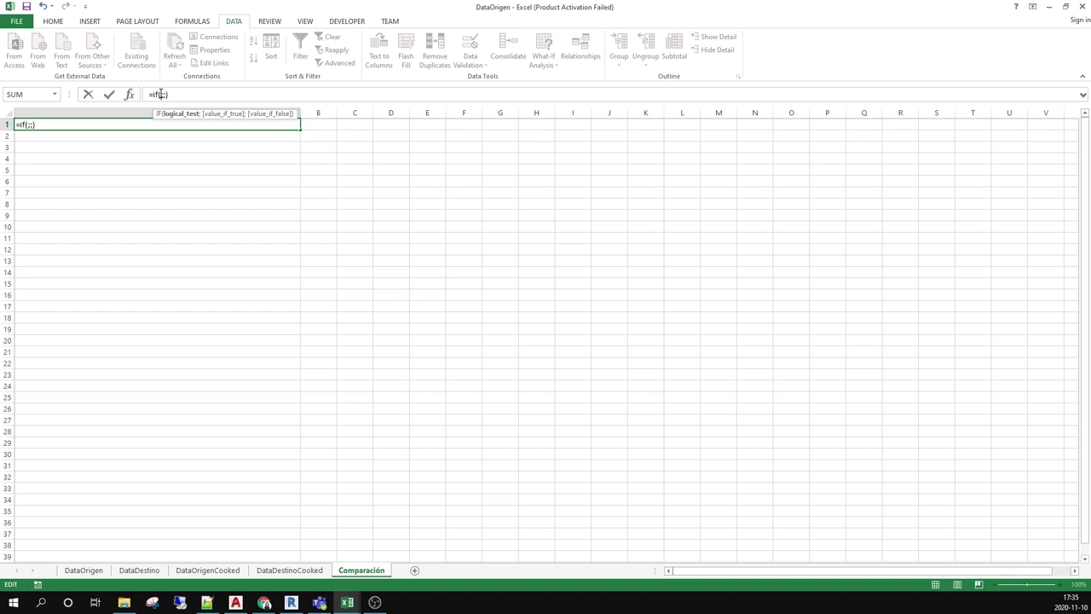
Set the formula's logical test to DataOrigenCooked!A1=DataDestinoCooked!A1.
{"action": "left_click", "coordinate": [203, 572]}
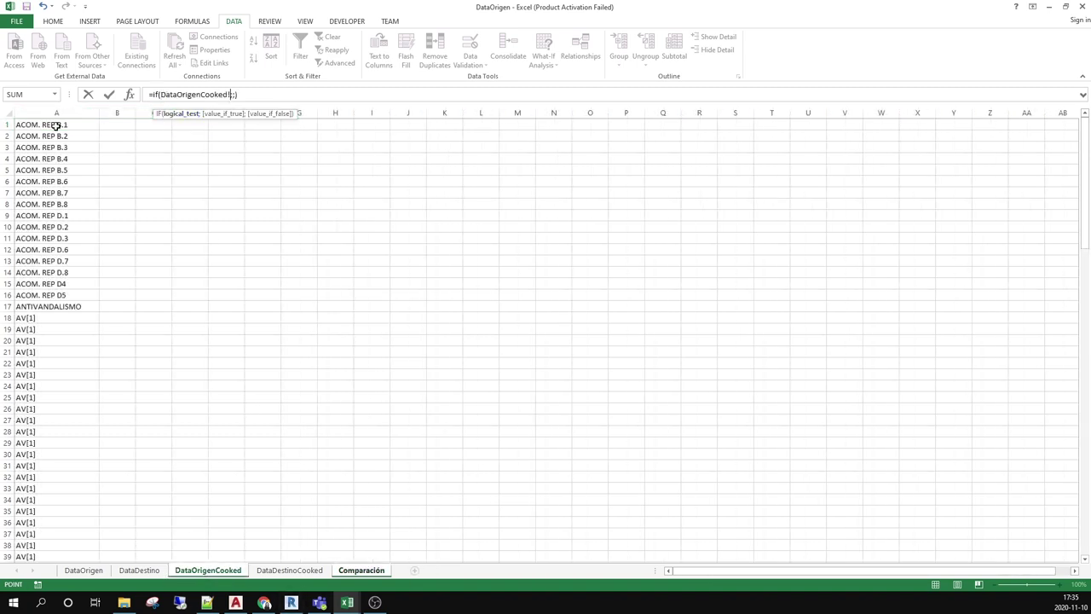
{"action": "left_click", "coordinate": [56, 126]}
{"action": "type", "text": "="}
{"action": "left_click", "coordinate": [290, 570]}
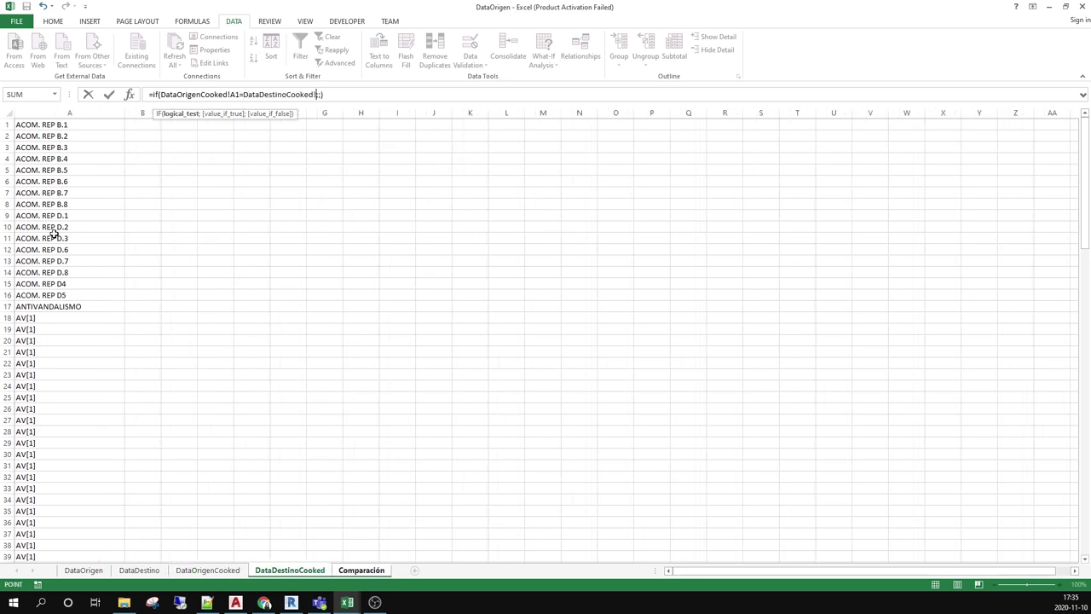
{"action": "left_click", "coordinate": [65, 126]}
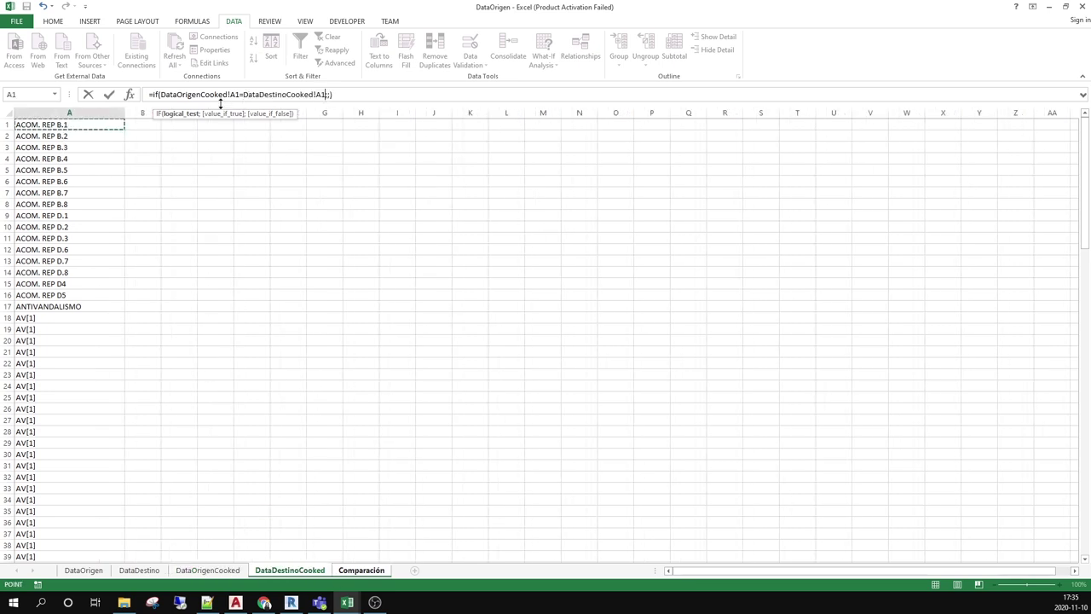
Complete the IF formula with TRUE as the value if true and FALSO as the value if false.
{"action": "left_click", "coordinate": [330, 95]}
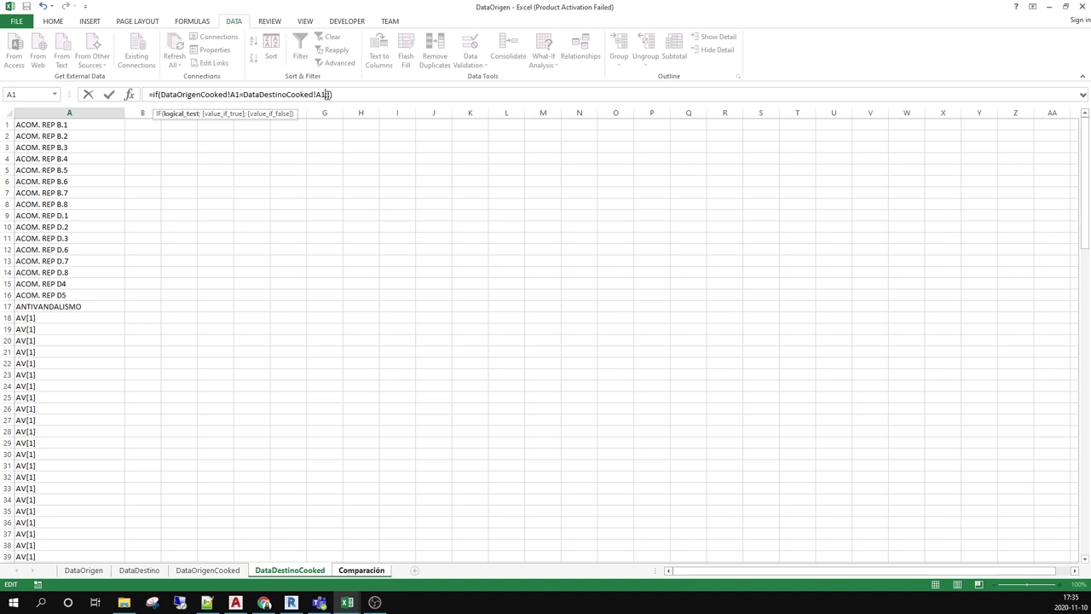
{"action": "key", "text": "Right"}
{"action": "type", "text": "TRUE"}
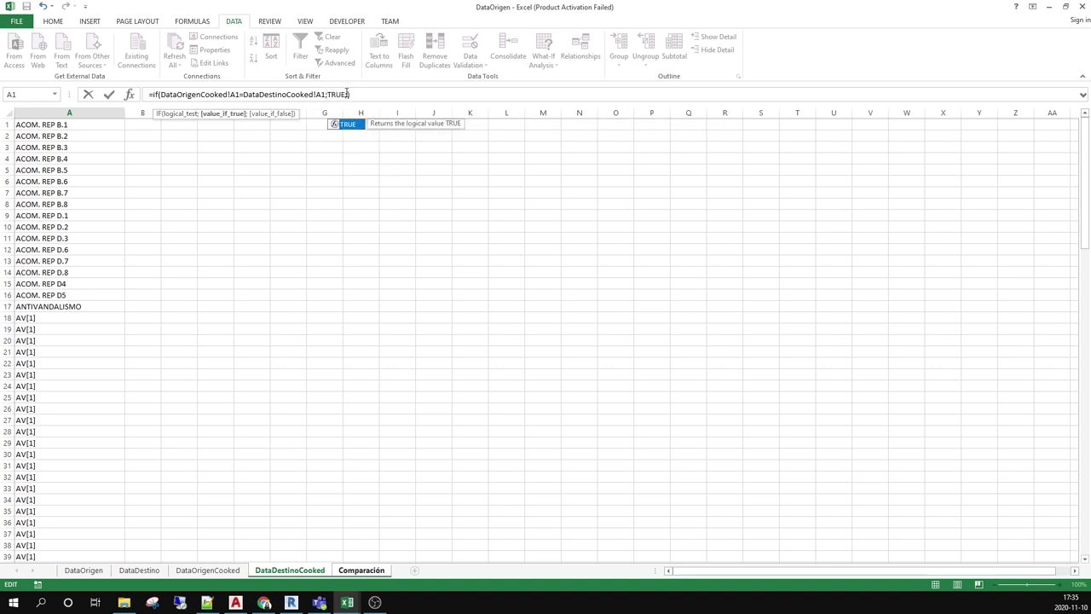
{"action": "type", "text": ";FALSO"}
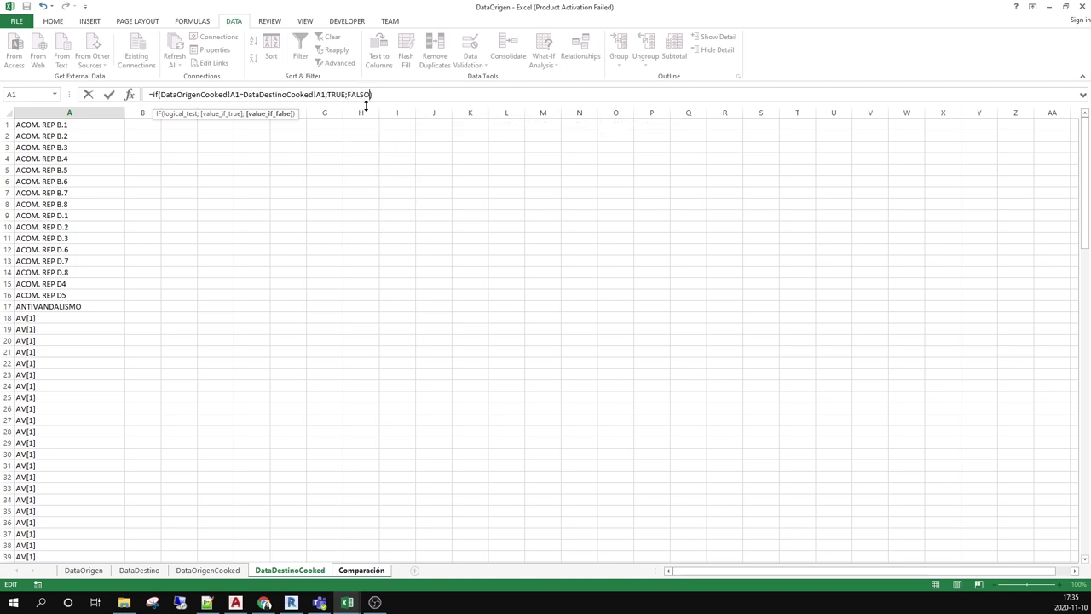
{"action": "key", "text": "Return"}
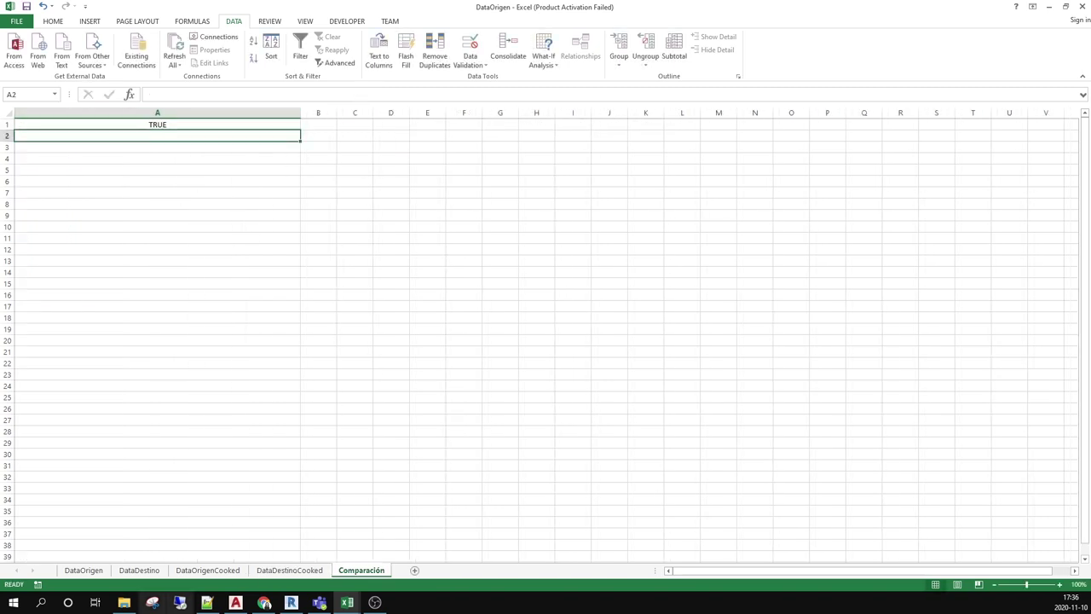
Check the last filled row of column A in DataOrigenCooked and in DataDestinoCooked.
{"action": "left_click", "coordinate": [205, 570]}
{"action": "left_click", "coordinate": [70, 261]}
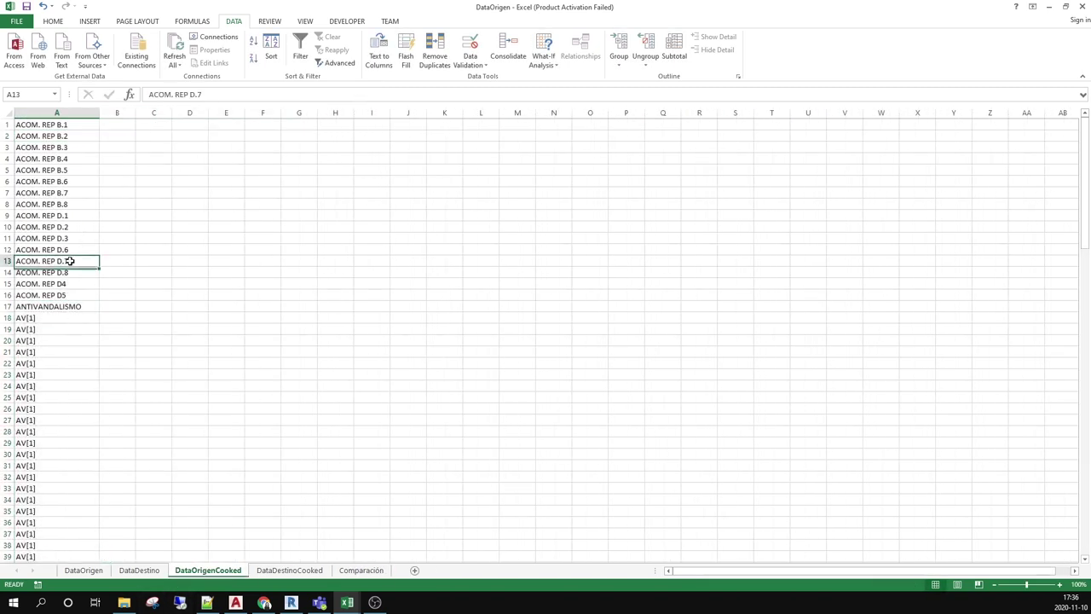
{"action": "key", "text": "ctrl+Down"}
{"action": "scroll", "coordinate": [82, 416], "scroll_direction": "down", "scroll_amount": 2}
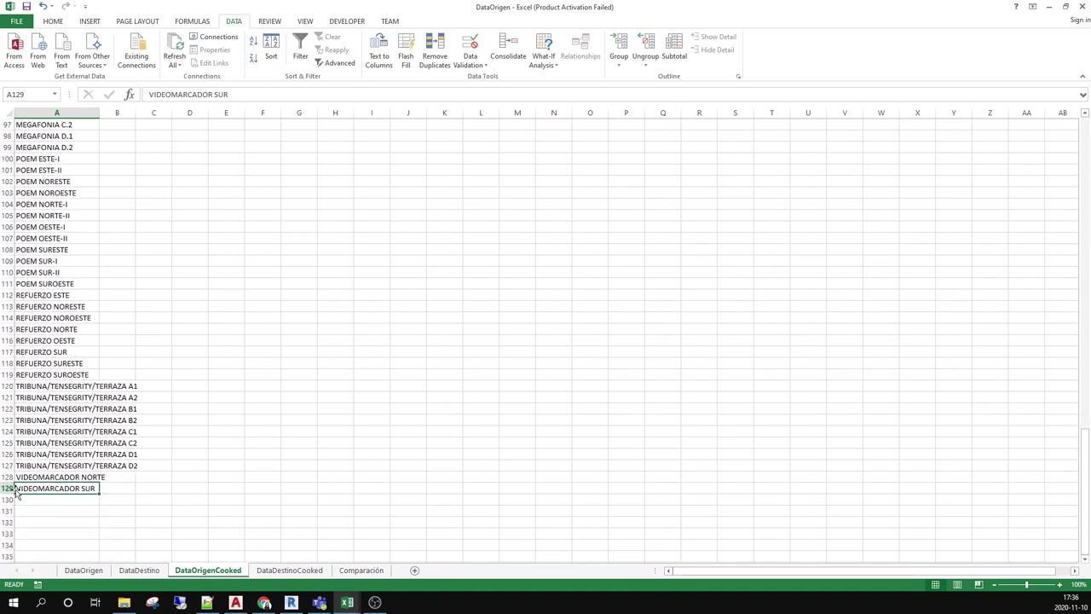
{"action": "left_click", "coordinate": [264, 570]}
{"action": "left_click", "coordinate": [46, 307]}
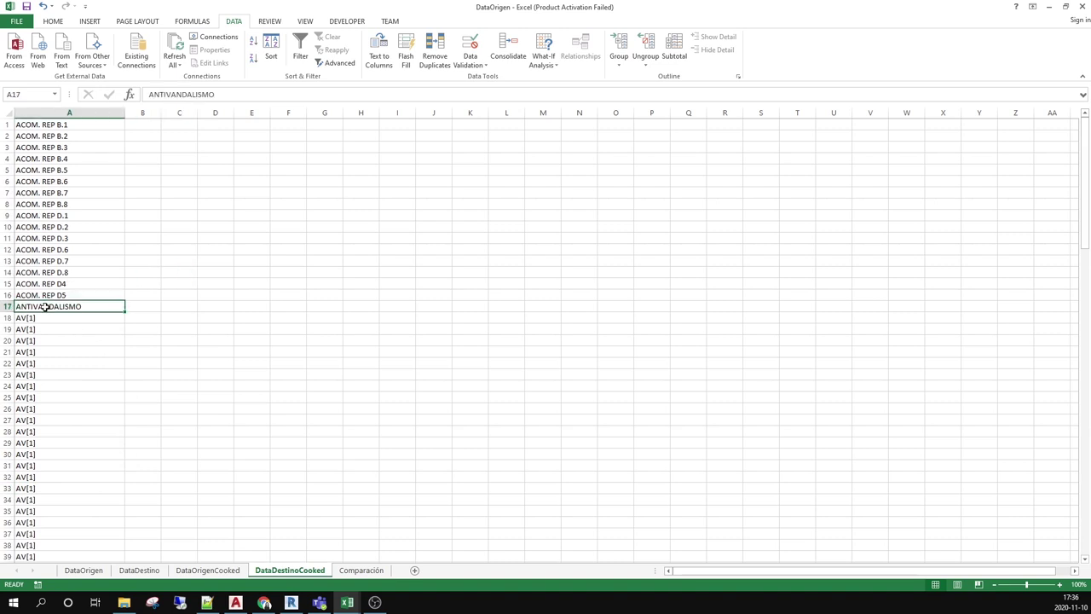
{"action": "key", "text": "ctrl+Down"}
{"action": "scroll", "coordinate": [49, 307], "scroll_direction": "down", "scroll_amount": 3}
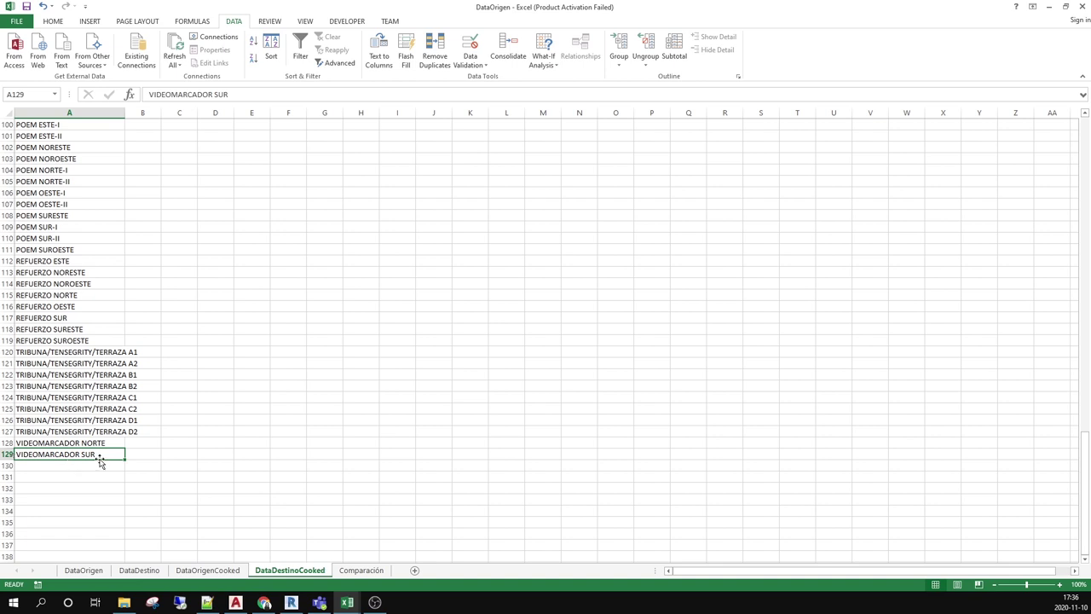
Fill the comparison formula in Comparación from A1 down to A129.
{"action": "left_click", "coordinate": [386, 570]}
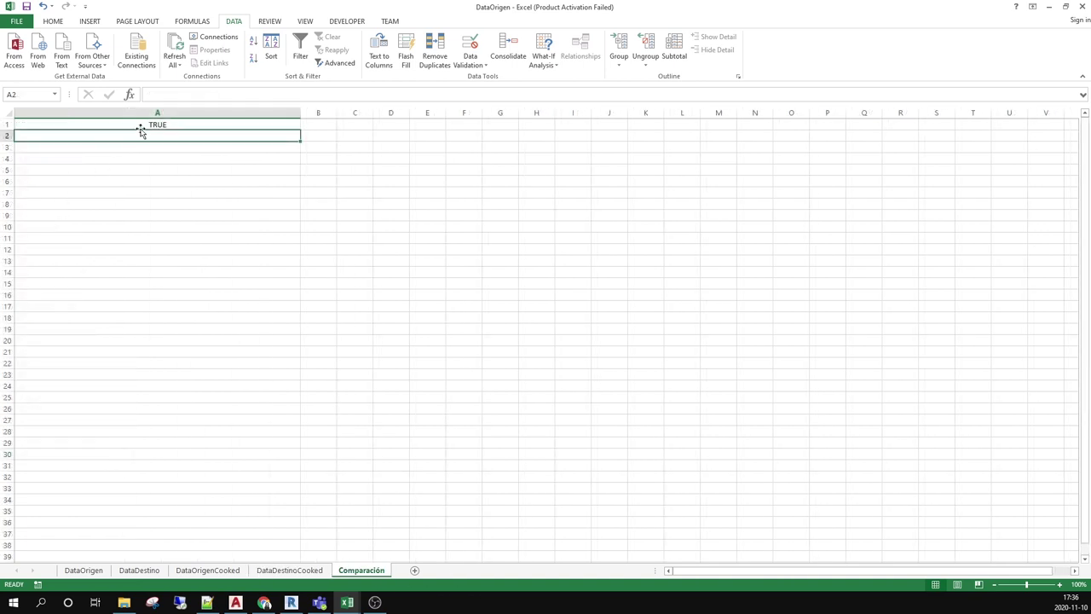
{"action": "left_click", "coordinate": [246, 128]}
{"action": "left_click_drag", "start_coordinate": [301, 129], "coordinate": [268, 390]}
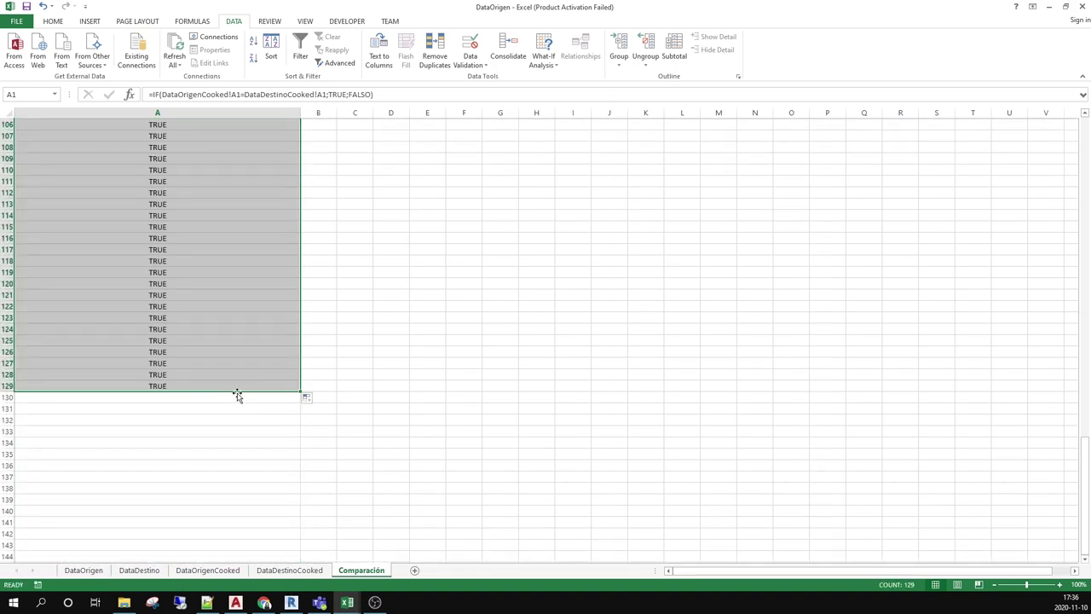
Review the comparison results throughout column A for mismatches and inspect the formula in A87.
{"action": "scroll", "coordinate": [237, 392], "scroll_direction": "up", "scroll_amount": 3}
{"action": "scroll", "coordinate": [237, 392], "scroll_direction": "up", "scroll_amount": 5}
{"action": "scroll", "coordinate": [237, 392], "scroll_direction": "up", "scroll_amount": 6}
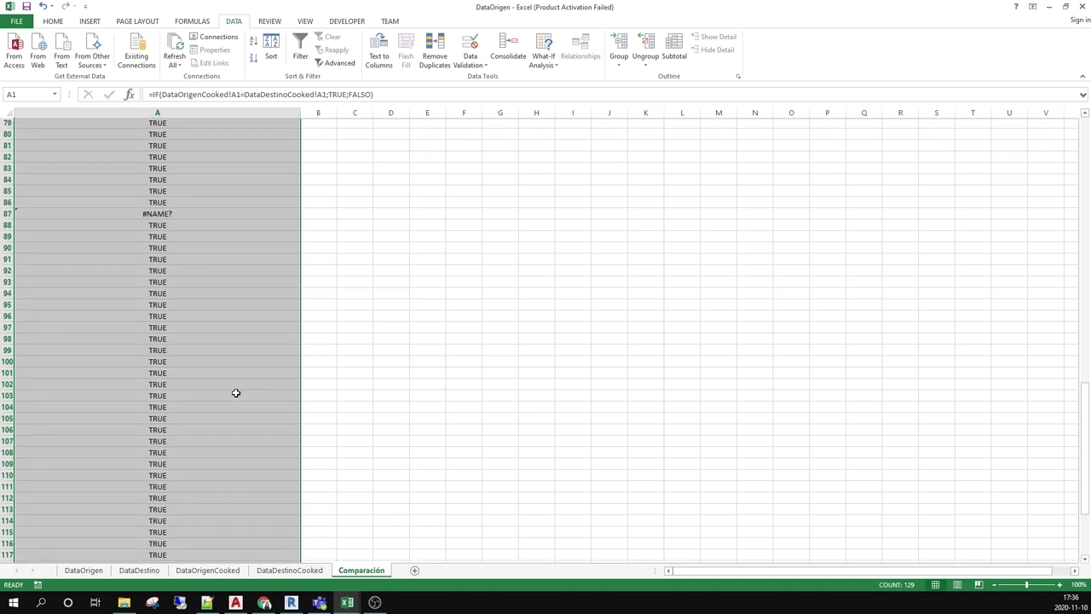
{"action": "left_click", "coordinate": [188, 385]}
{"action": "scroll", "coordinate": [214, 406], "scroll_direction": "up", "scroll_amount": 3}
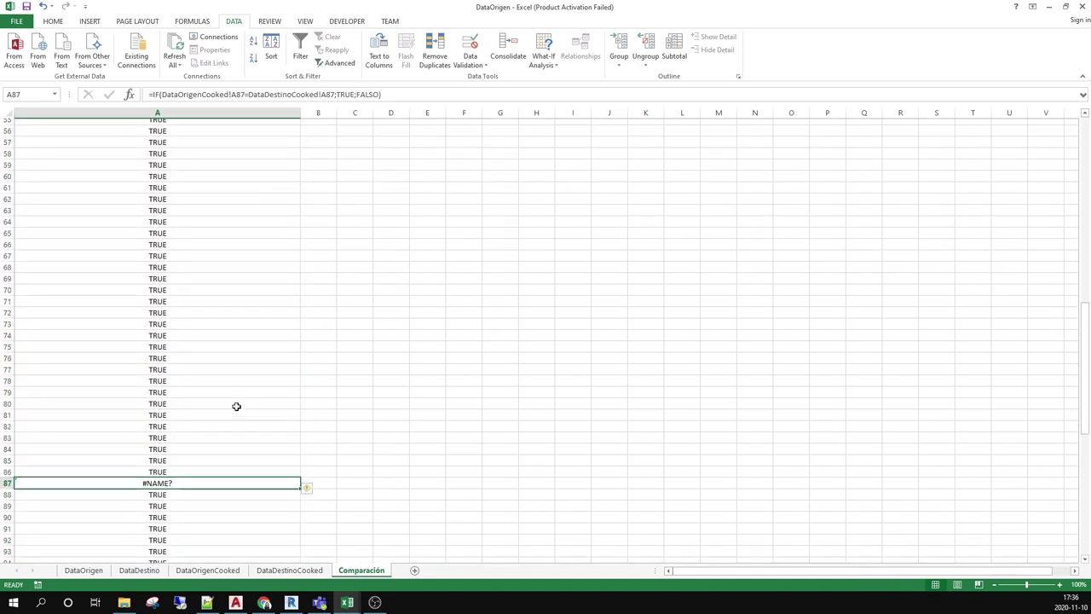
{"action": "scroll", "coordinate": [185, 460], "scroll_direction": "up", "scroll_amount": 18}
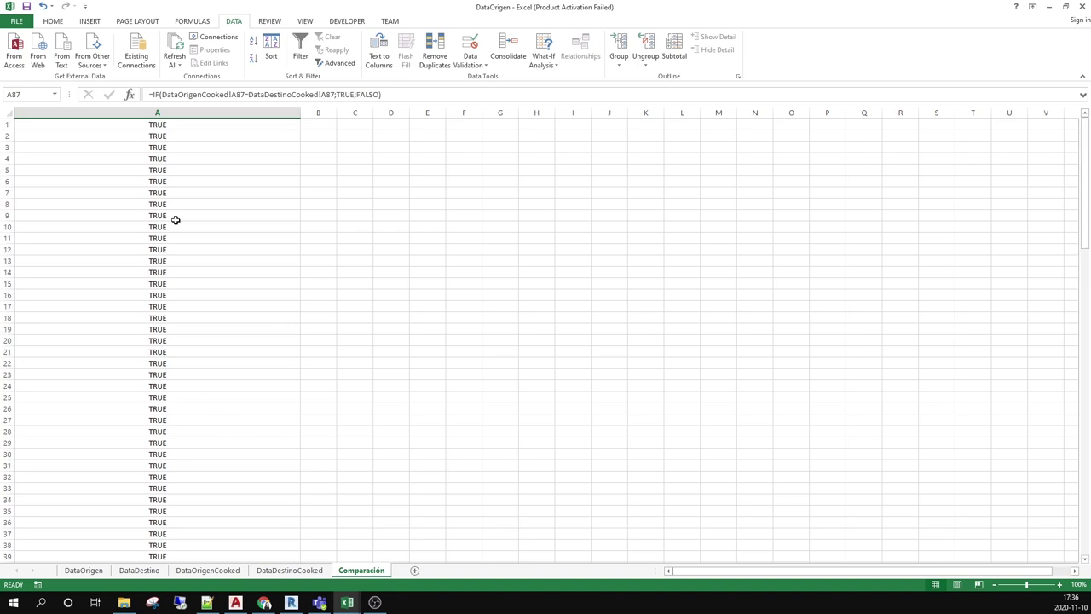
{"action": "scroll", "coordinate": [182, 431], "scroll_direction": "down", "scroll_amount": 20}
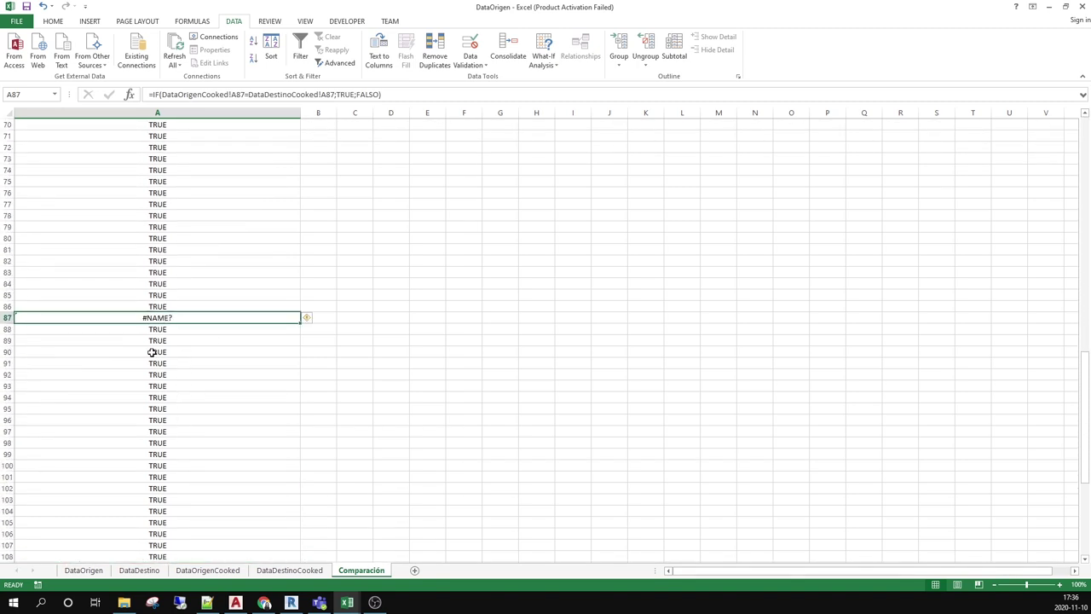
Compare the panel name in A87 of DataOrigenCooked with the one in A87 of DataDestinoCooked.
{"action": "left_click", "coordinate": [209, 571]}
{"action": "scroll", "coordinate": [34, 265], "scroll_direction": "up", "scroll_amount": 9}
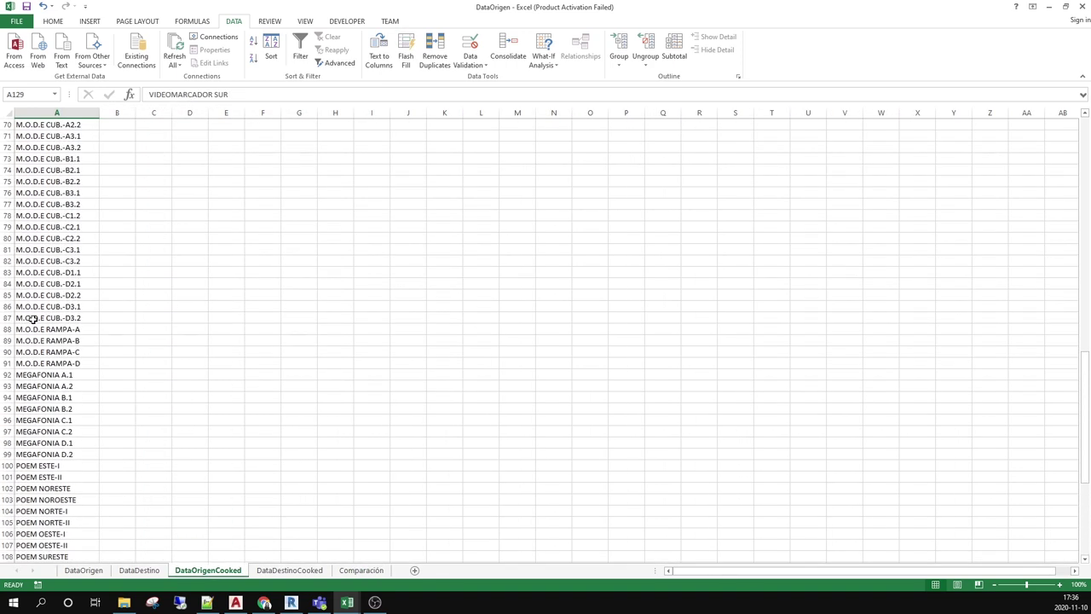
{"action": "left_click", "coordinate": [31, 318]}
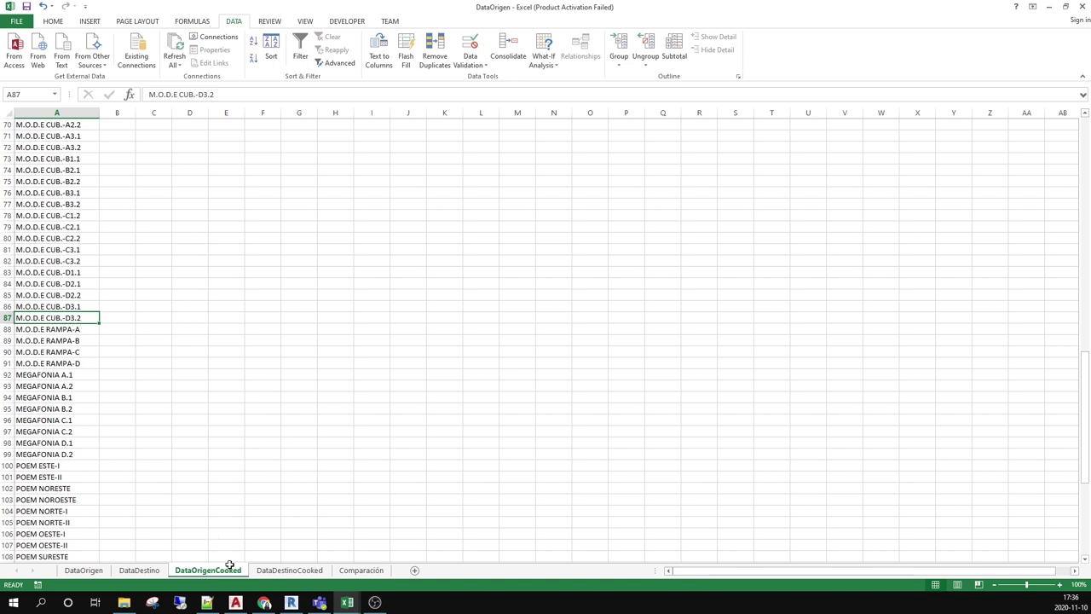
{"action": "left_click", "coordinate": [273, 572]}
{"action": "scroll", "coordinate": [51, 298], "scroll_direction": "up", "scroll_amount": 10}
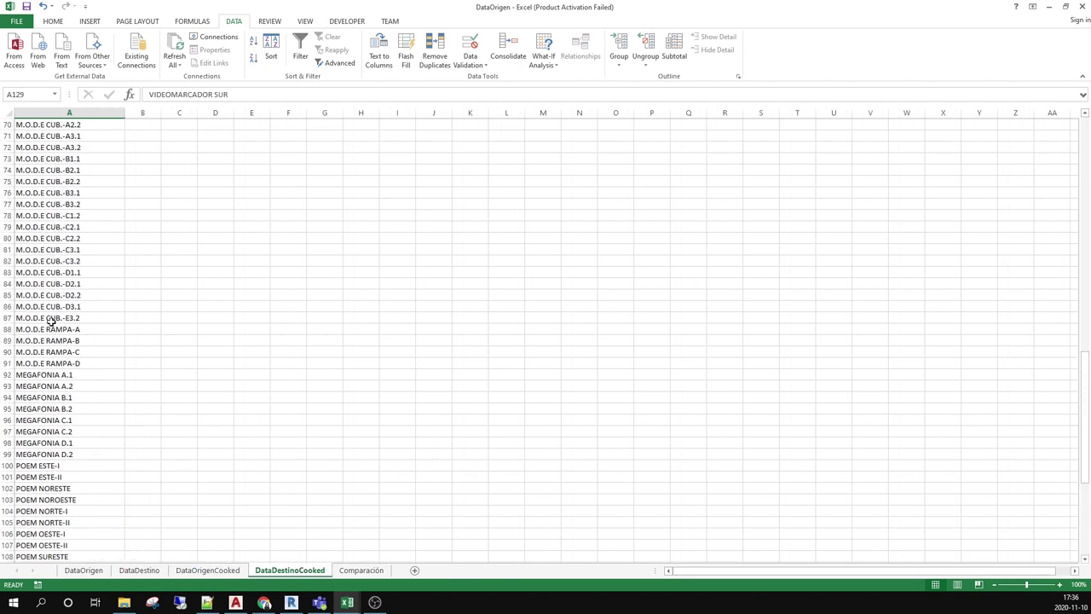
{"action": "left_click", "coordinate": [51, 320]}
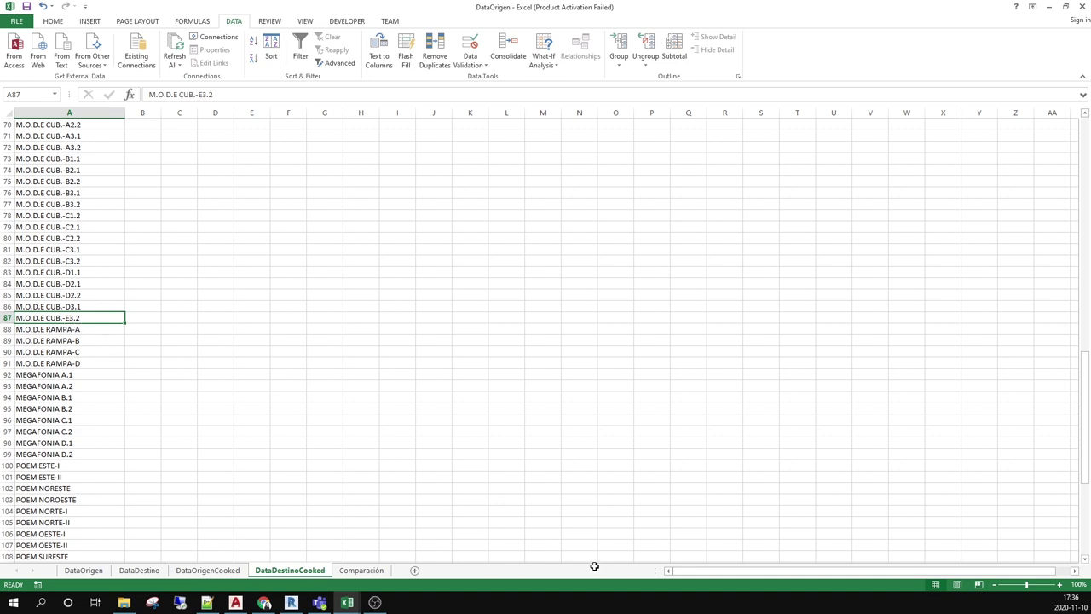
Switch to Revit and select the M.O.D.E CUB.-E3.2 row in the electrical equipment schedule.
{"action": "left_click", "coordinate": [291, 602]}
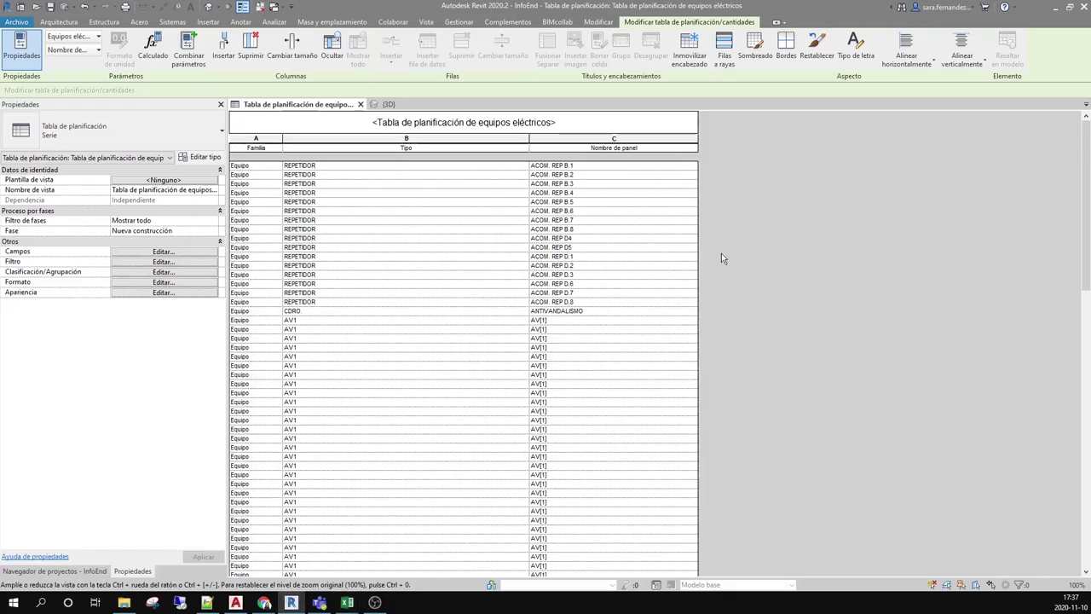
{"action": "scroll", "coordinate": [574, 487], "scroll_direction": "down", "scroll_amount": 10}
{"action": "scroll", "coordinate": [585, 482], "scroll_direction": "down", "scroll_amount": 2}
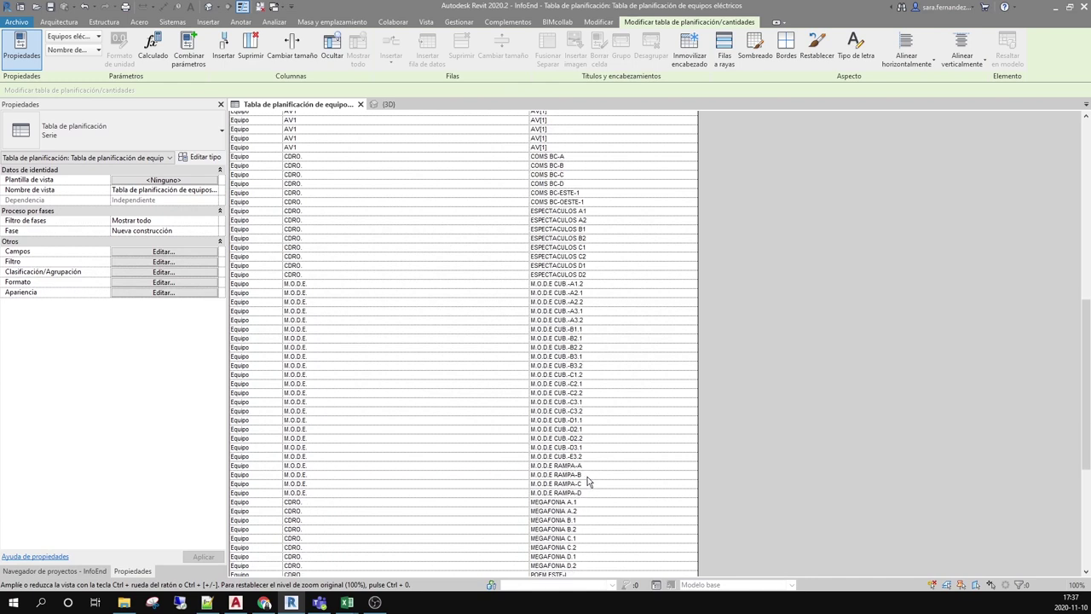
{"action": "left_click_drag", "start_coordinate": [621, 431], "coordinate": [257, 431]}
Show the selected M.O.D.E CUB.-E3.2 equipment in the {3D} view from the top and locate it among the neighbouring equipment.
{"action": "left_click", "coordinate": [388, 104]}
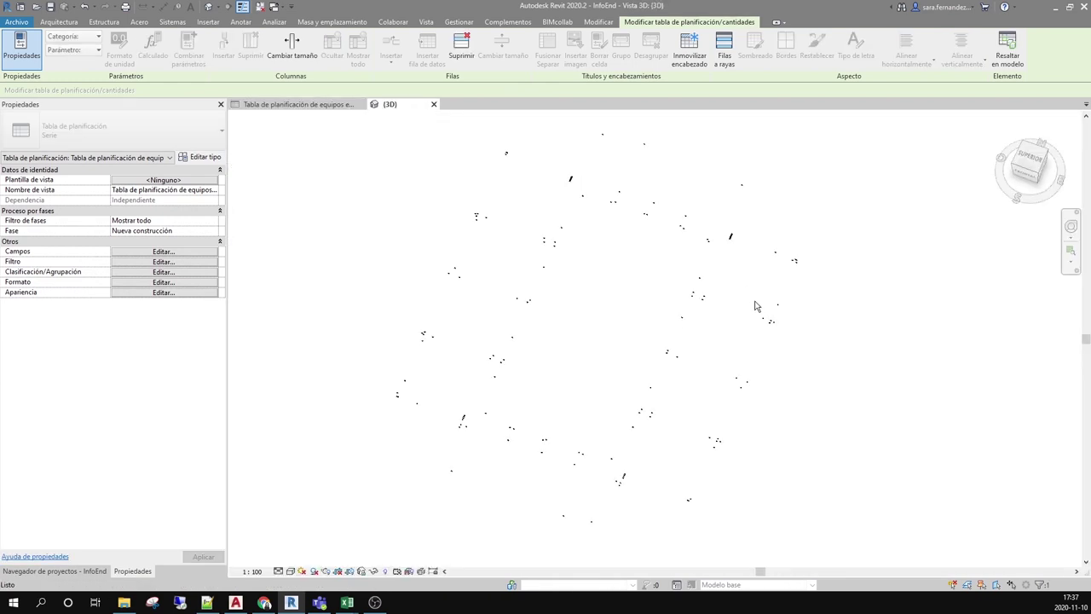
{"action": "left_click", "coordinate": [1031, 161]}
{"action": "scroll", "coordinate": [651, 317], "scroll_direction": "up", "scroll_amount": 10}
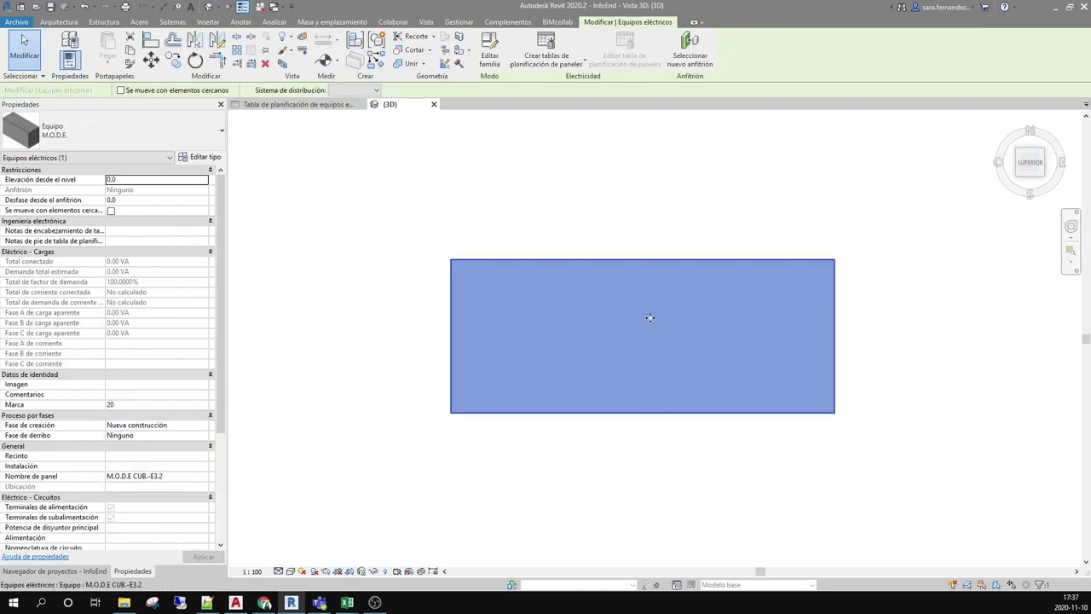
{"action": "scroll", "coordinate": [641, 307], "scroll_direction": "down", "scroll_amount": 8}
{"action": "scroll", "coordinate": [642, 302], "scroll_direction": "down", "scroll_amount": 5}
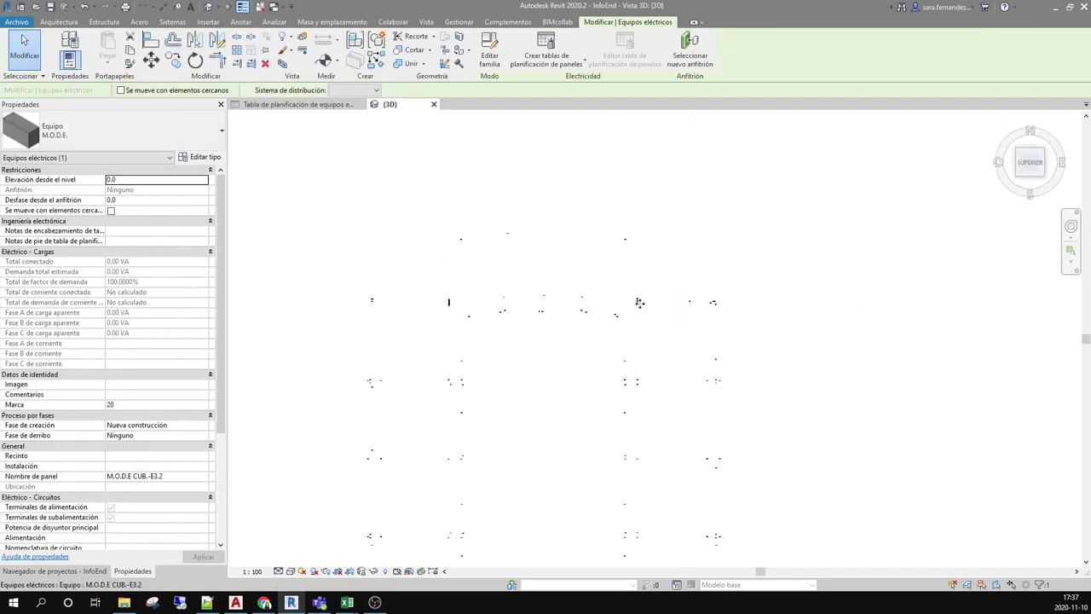
{"action": "scroll", "coordinate": [713, 326], "scroll_direction": "up", "scroll_amount": 5}
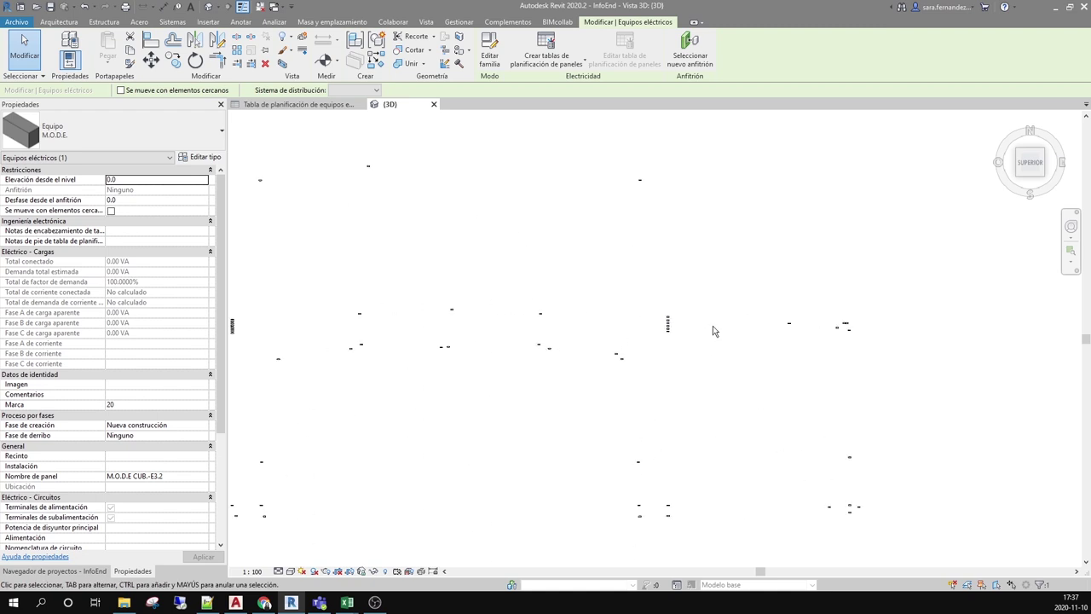
{"action": "left_click_drag", "start_coordinate": [676, 331], "coordinate": [547, 352]}
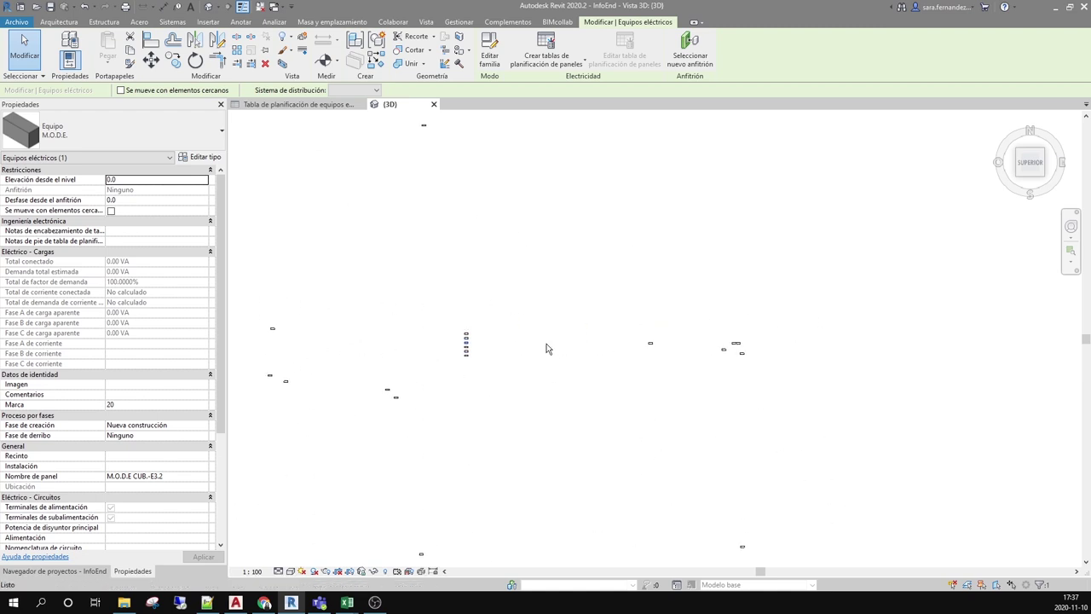
Arrange the InfoOrigin drawing in AutoCAD and the InfoEnd model in Revit side by side.
{"action": "left_click", "coordinate": [236, 603]}
{"action": "left_click_drag", "start_coordinate": [604, 6], "coordinate": [1090, 187]}
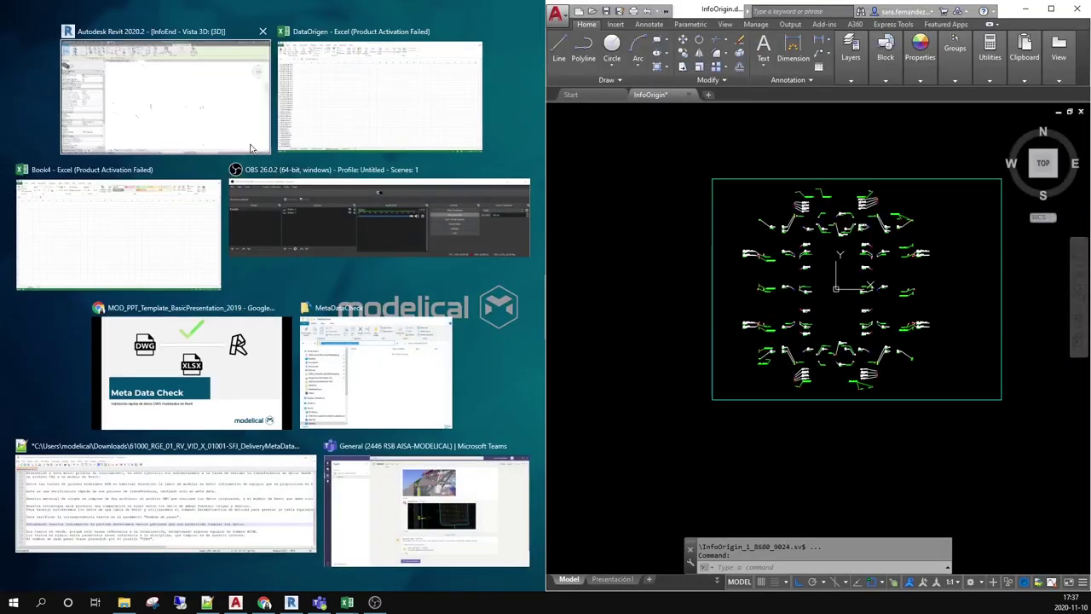
{"action": "left_click", "coordinate": [237, 96]}
Locate the M.O.D.E CUB.-D panel labels near the upper edge of the AutoCAD drawing and enlarge them for reading.
{"action": "scroll", "coordinate": [853, 297], "scroll_direction": "up", "scroll_amount": 5}
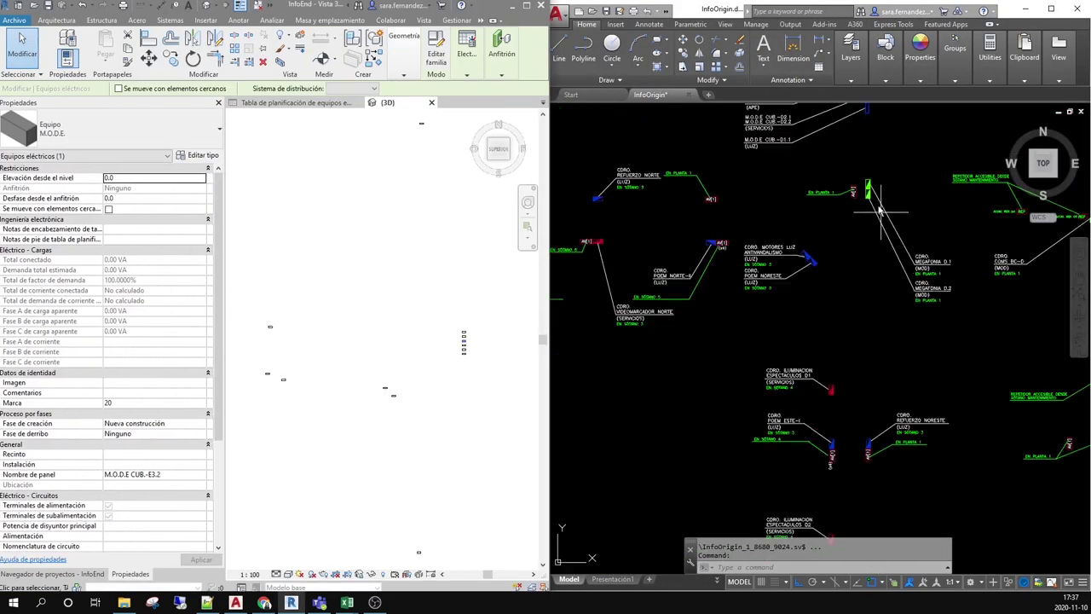
{"action": "scroll", "coordinate": [852, 296], "scroll_direction": "down", "scroll_amount": 3}
{"action": "scroll", "coordinate": [883, 234], "scroll_direction": "up", "scroll_amount": 3}
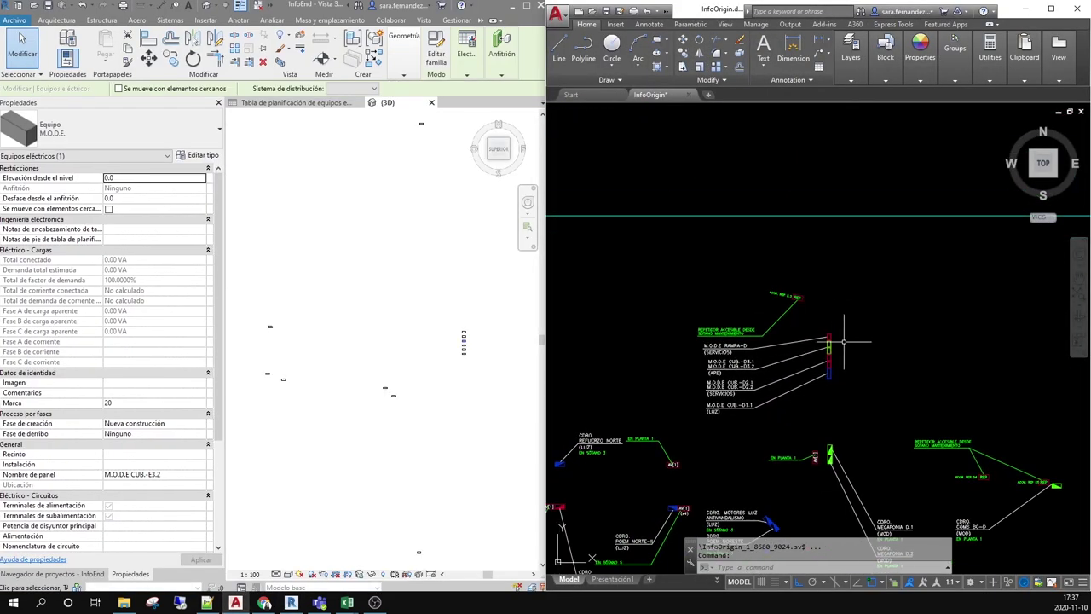
{"action": "scroll", "coordinate": [830, 360], "scroll_direction": "up", "scroll_amount": 3}
{"action": "scroll", "coordinate": [742, 400], "scroll_direction": "up", "scroll_amount": 2}
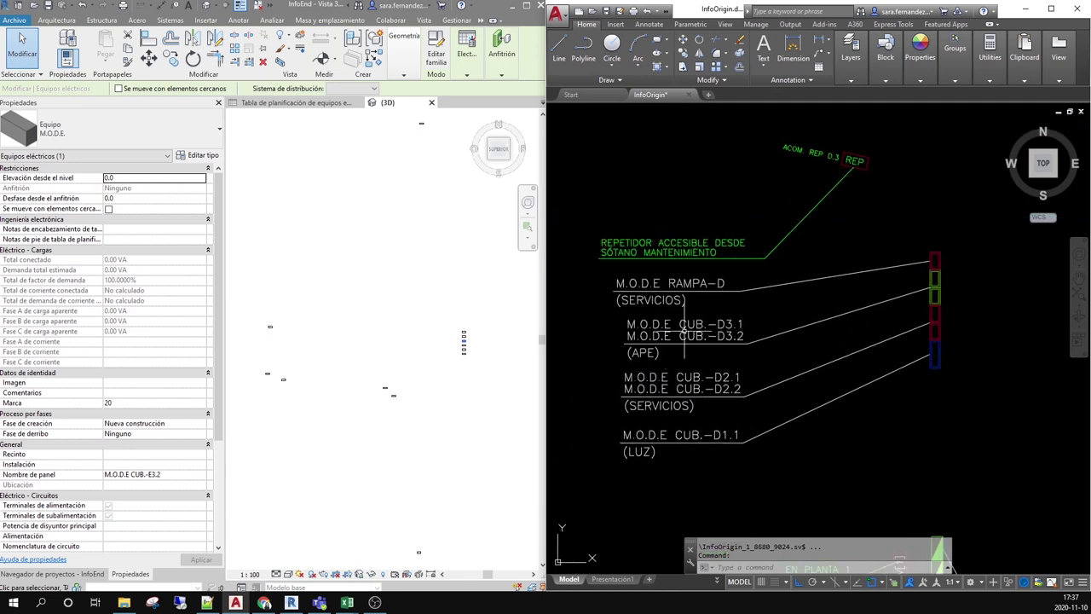
Check the panel names of the two uppermost equipment boxes in the Revit 3D column against the AutoCAD labels.
{"action": "scroll", "coordinate": [488, 344], "scroll_direction": "up", "scroll_amount": 5}
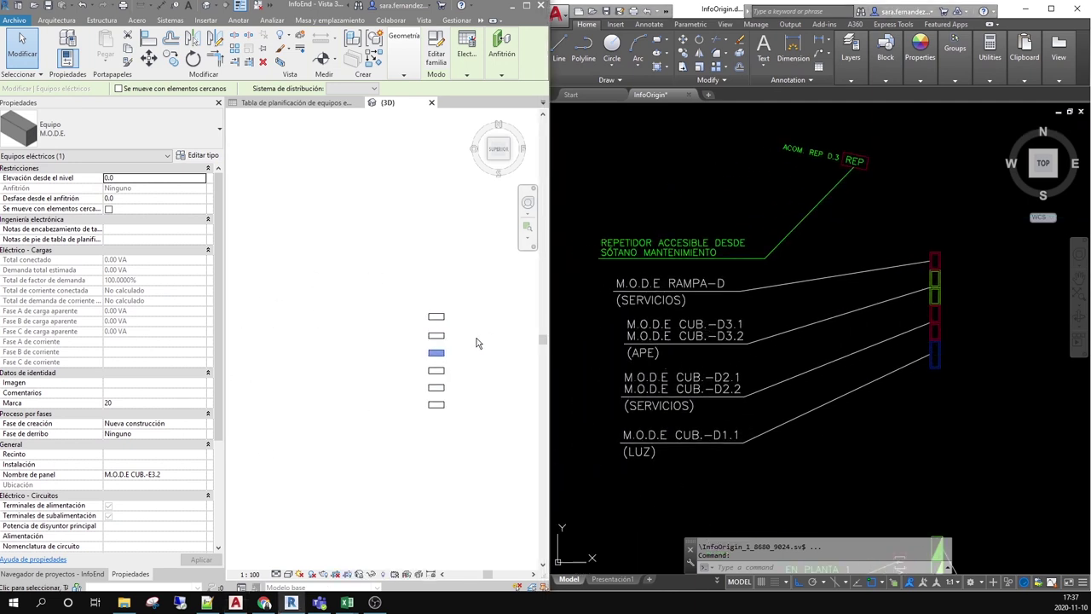
{"action": "left_click_drag", "start_coordinate": [493, 361], "coordinate": [488, 385]}
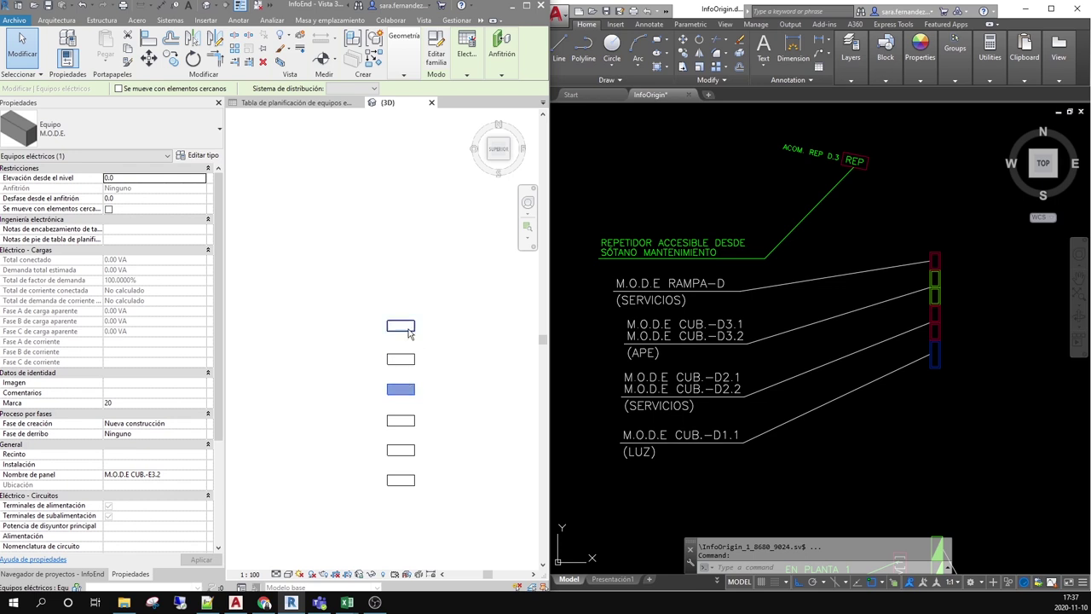
{"action": "left_click", "coordinate": [408, 335]}
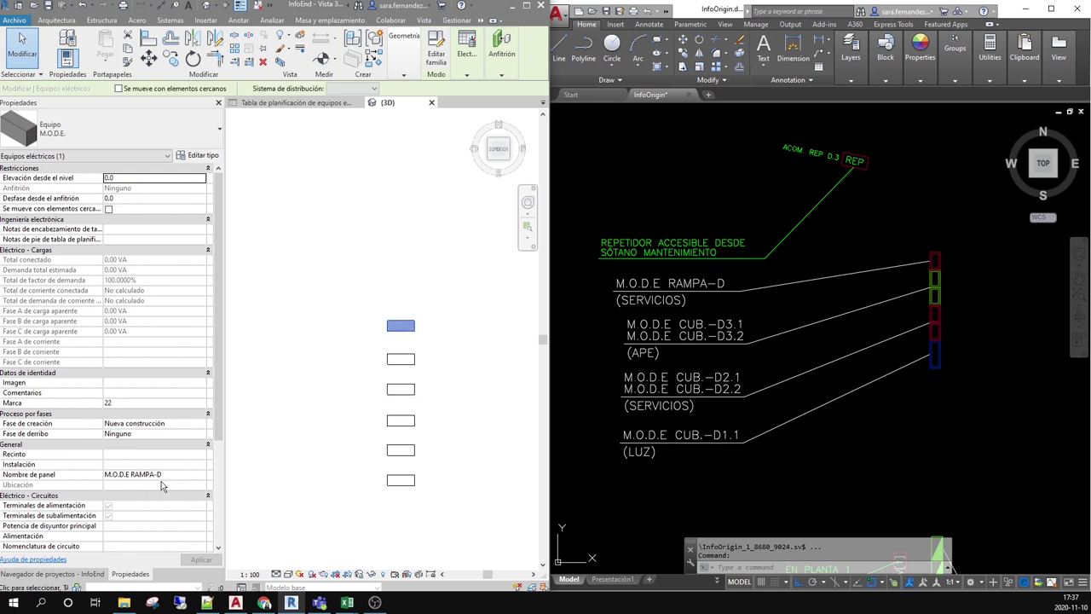
{"action": "left_click", "coordinate": [423, 365]}
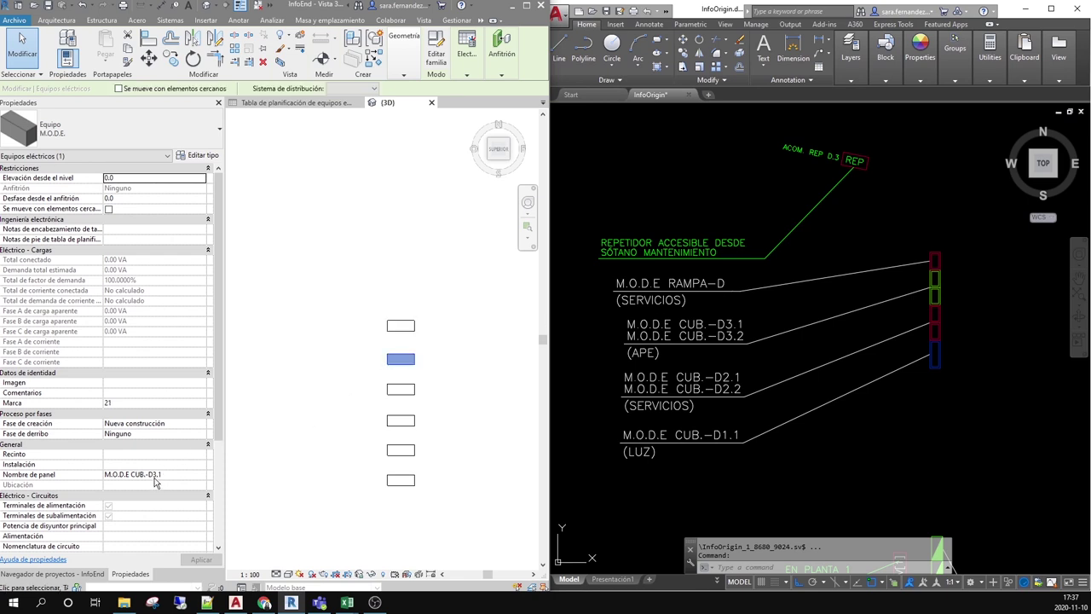
Rename the panel of the third equipment box in the Revit column as M.O.D.E CUB.-D3.2.
{"action": "left_click", "coordinate": [421, 392]}
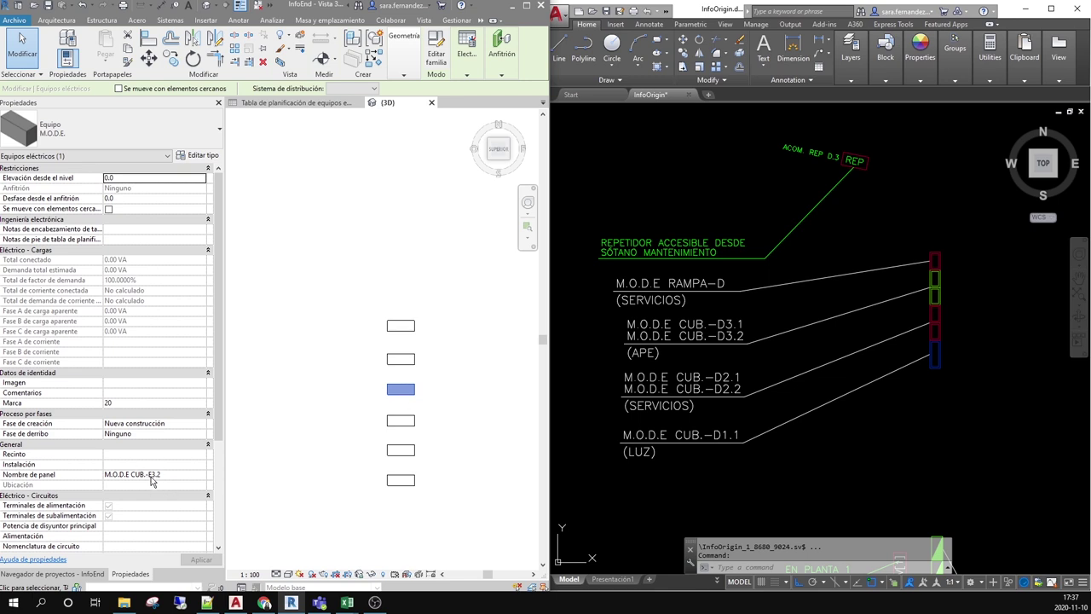
{"action": "left_click", "coordinate": [151, 478]}
{"action": "key", "text": "BackSpace"}
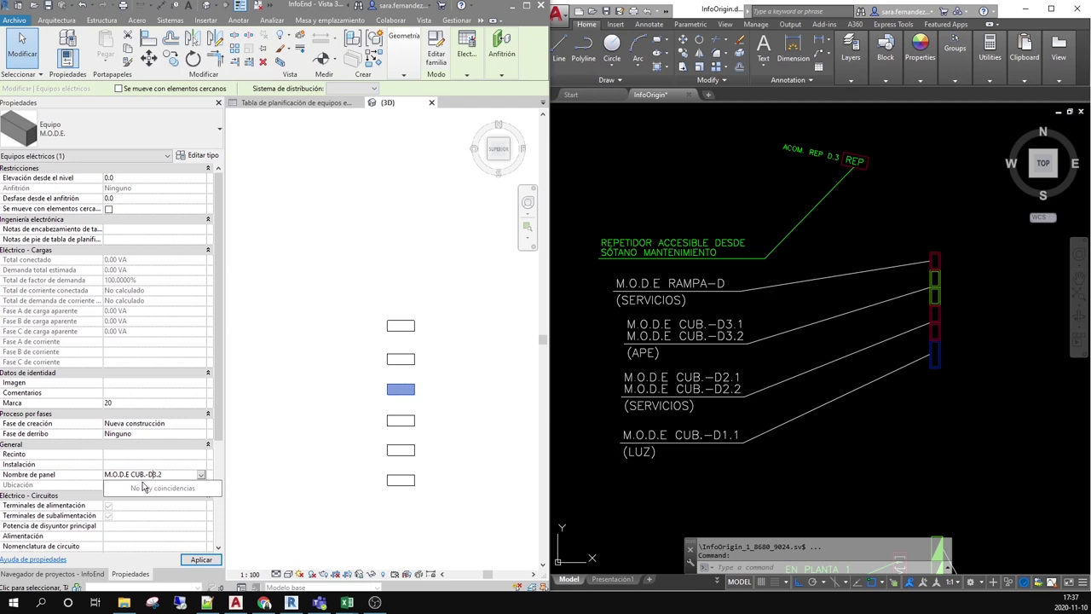
{"action": "key", "text": "Return"}
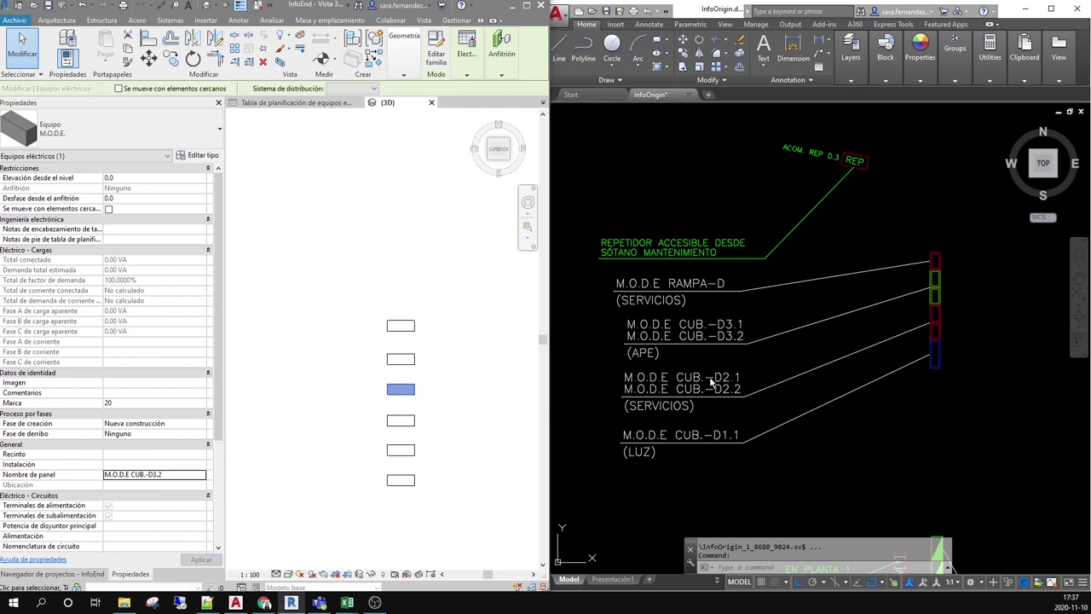
Check the panel names of the three lowest equipment boxes in the Revit column against the AutoCAD labels.
{"action": "left_click", "coordinate": [408, 420]}
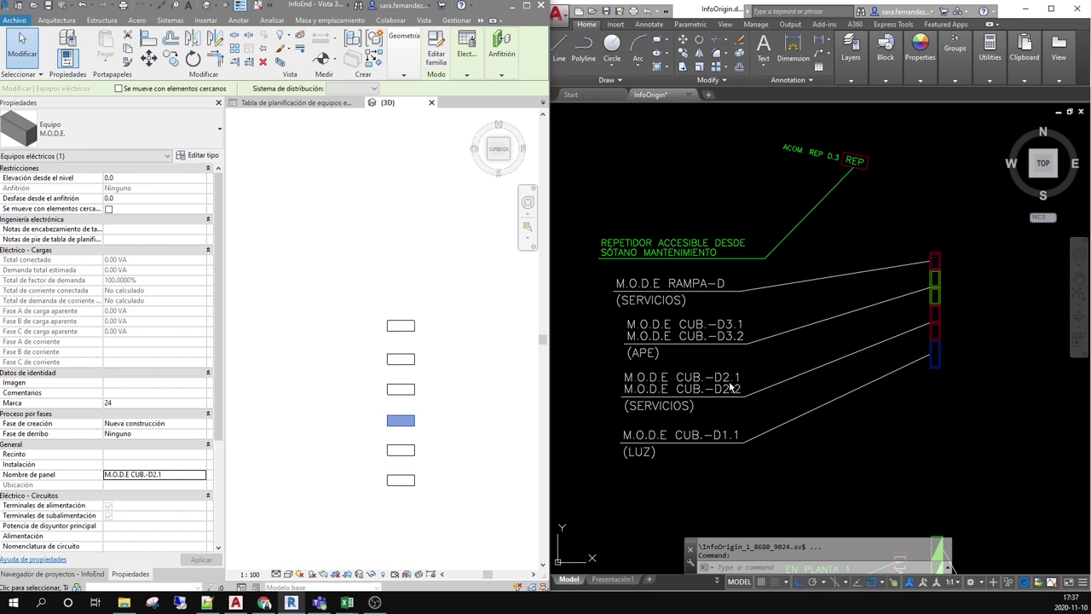
{"action": "left_click", "coordinate": [401, 450]}
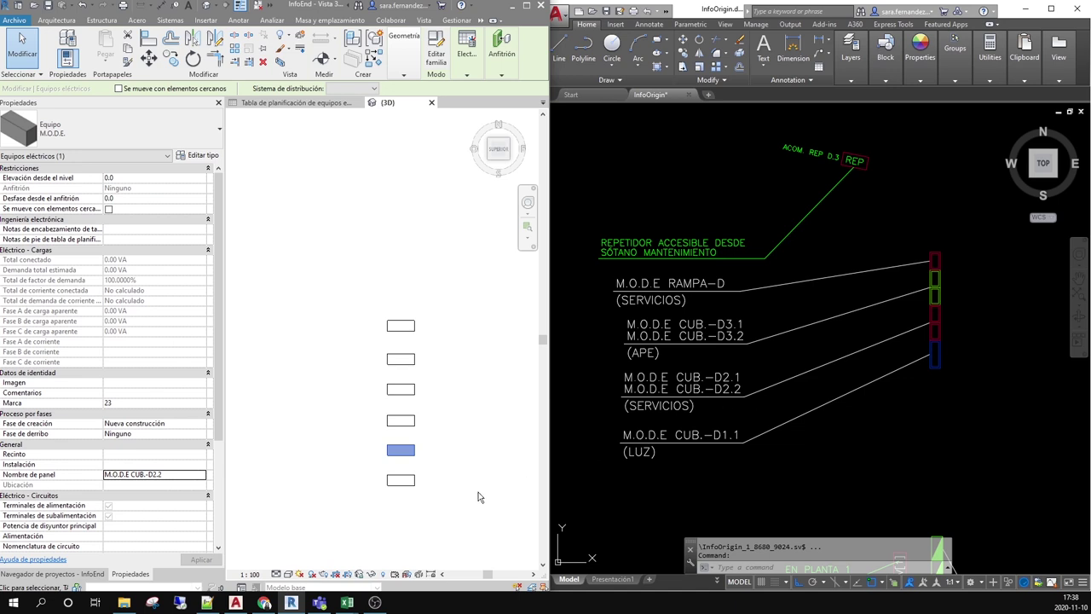
{"action": "left_click", "coordinate": [401, 480]}
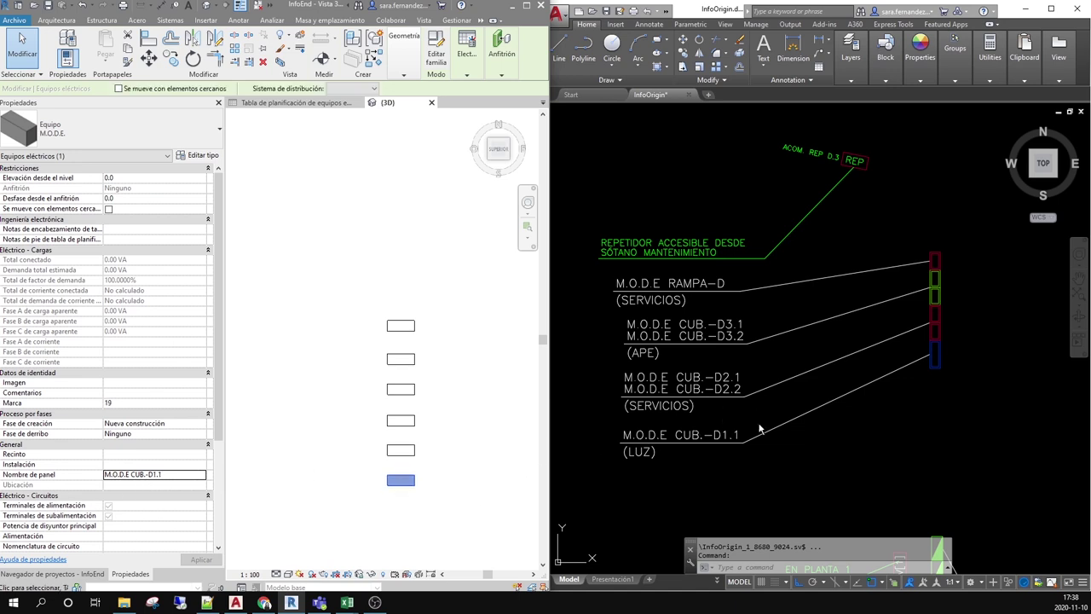
{"action": "left_click", "coordinate": [470, 451]}
{"action": "left_click", "coordinate": [401, 421]}
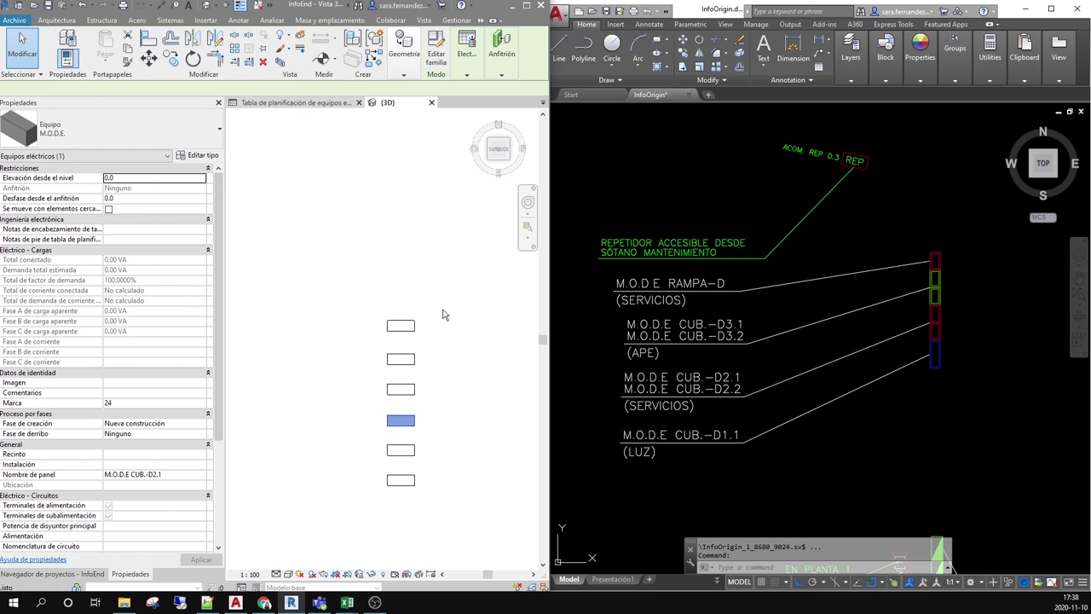
Maximize the Revit window on the electrical equipment schedule and check the M.O.D.E CUB.-D3.2 row.
{"action": "key", "text": "ctrl+Tab"}
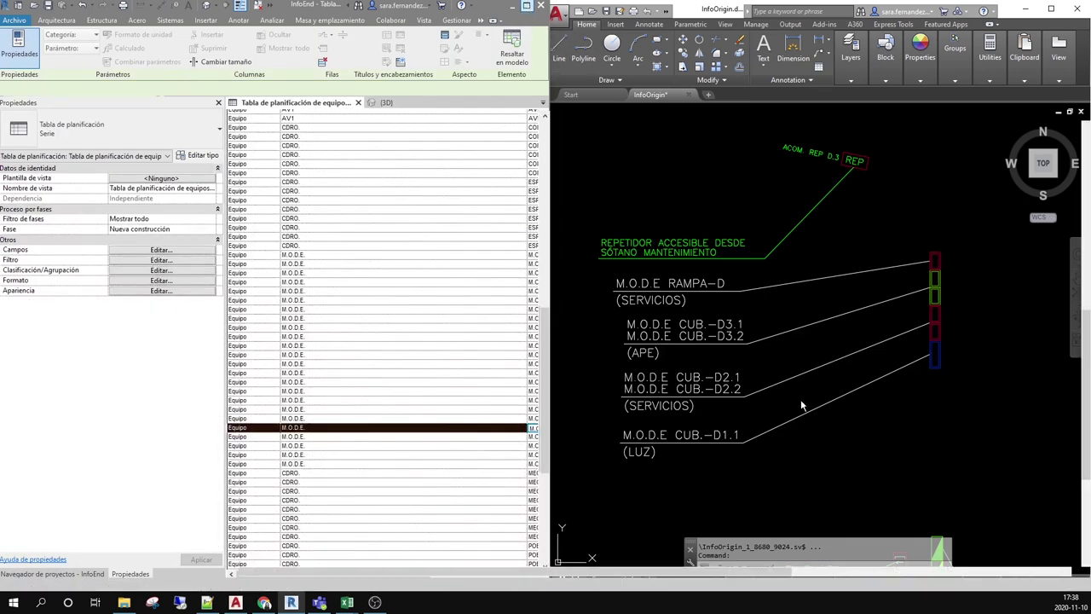
{"action": "key", "text": "super+Up"}
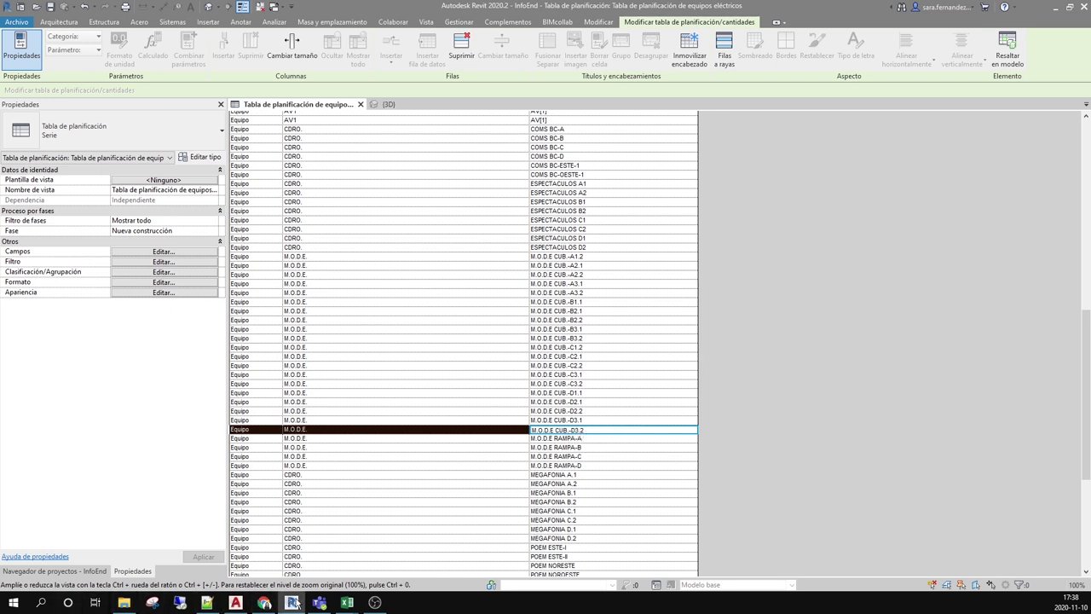
Switch to the DataOrigen workbook in Excel and change A87 of DataDestinoCooked to M.O.D.E CUB.-D3.2.
{"action": "mouse_move", "coordinate": [347, 602]}
{"action": "left_click", "coordinate": [408, 569]}
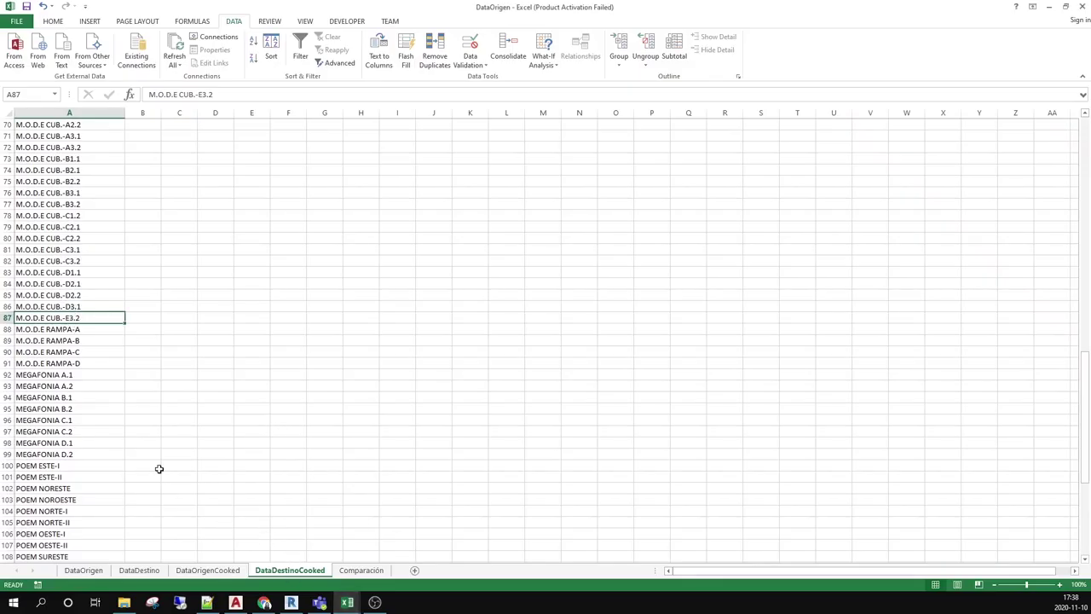
{"action": "double_click", "coordinate": [71, 317]}
{"action": "key", "text": "Delete"}
{"action": "type", "text": "d"}
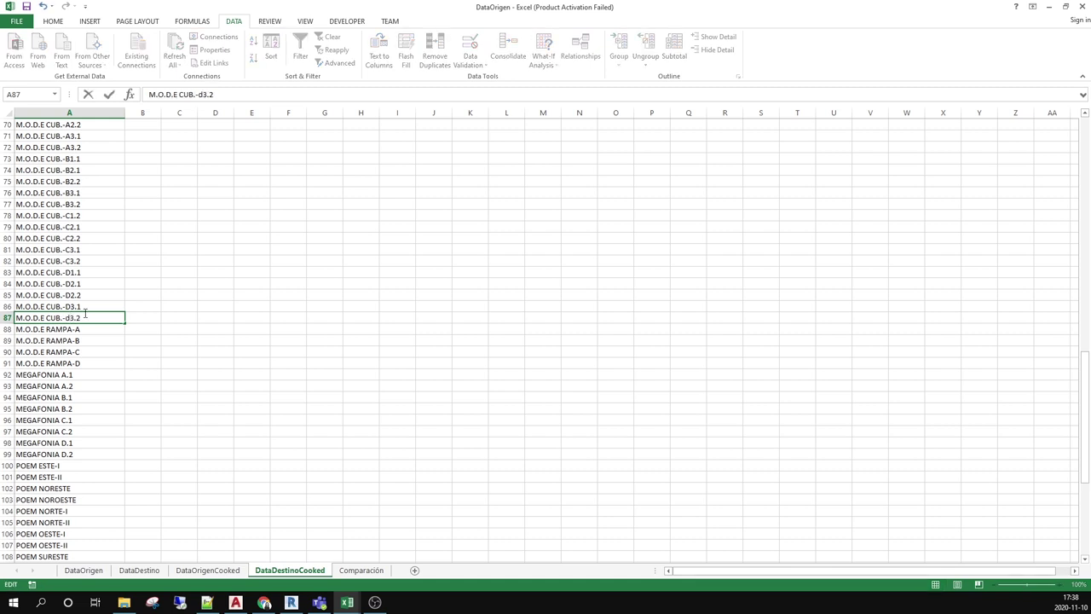
{"action": "key", "text": "BackSpace"}
{"action": "type", "text": "D"}
{"action": "key", "text": "Return"}
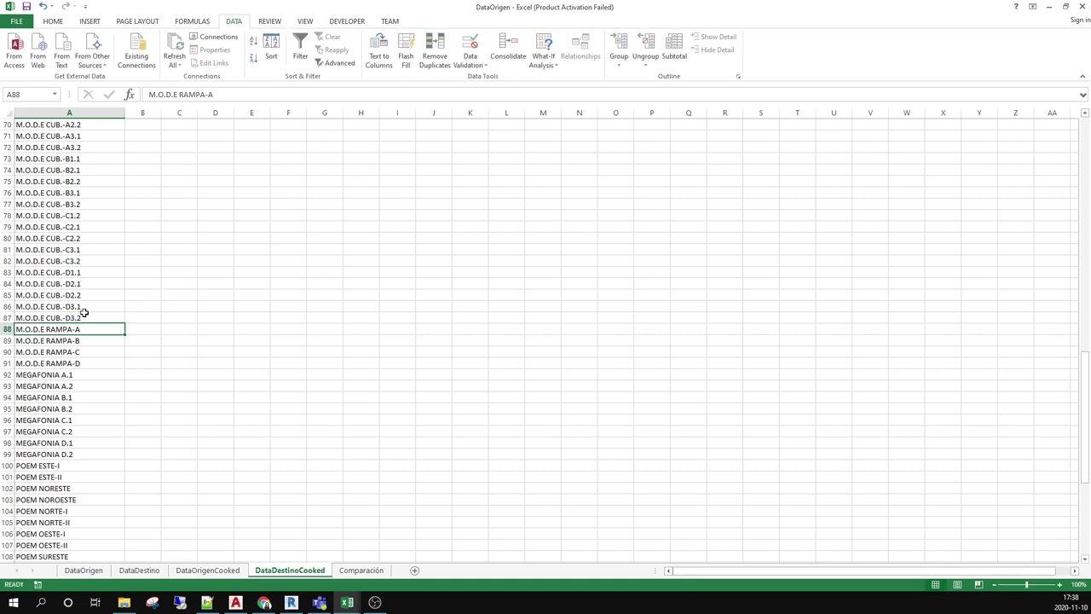
Review the comparison results in column A of the Comparación sheet, from A87 up to the first rows.
{"action": "left_click", "coordinate": [363, 570]}
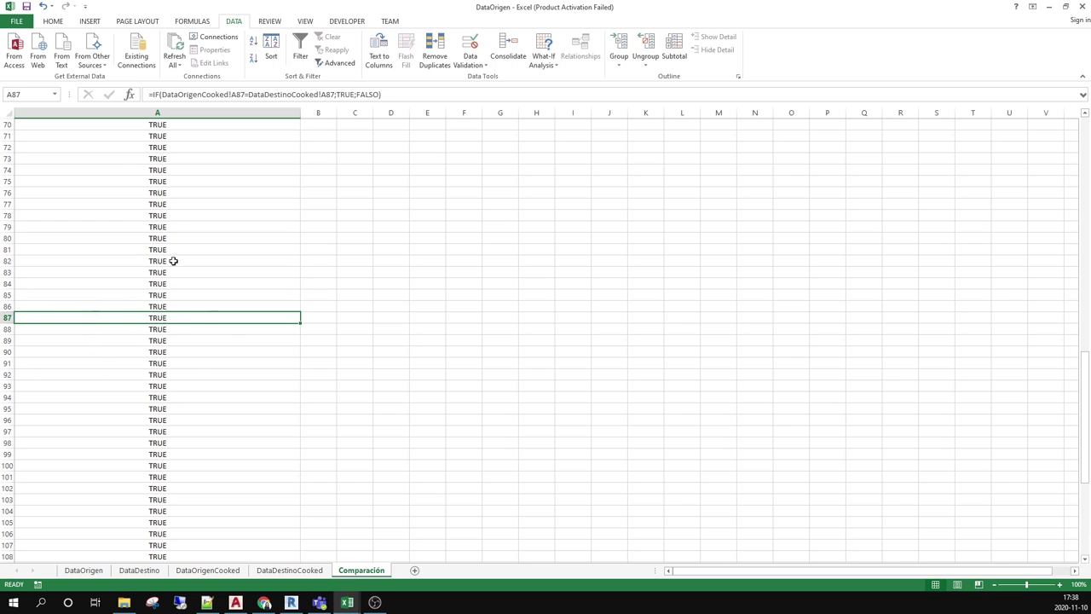
{"action": "scroll", "coordinate": [175, 326], "scroll_direction": "up", "scroll_amount": 2}
{"action": "scroll", "coordinate": [174, 325], "scroll_direction": "up", "scroll_amount": 4}
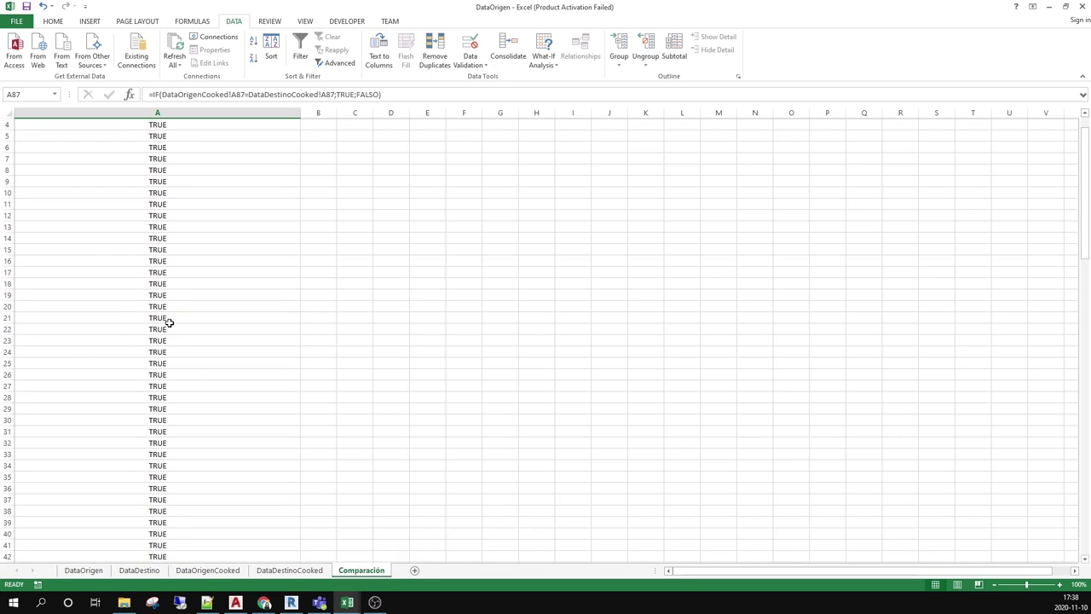